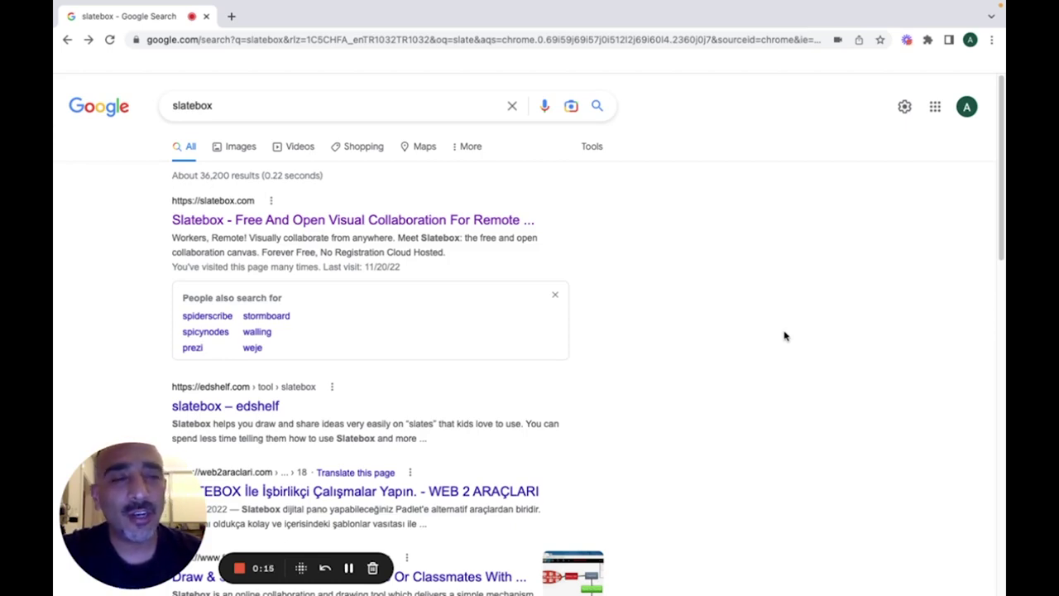
# Step: Open slatebox.com from the first 'slatebox' search result
pyautogui.click(490, 221)
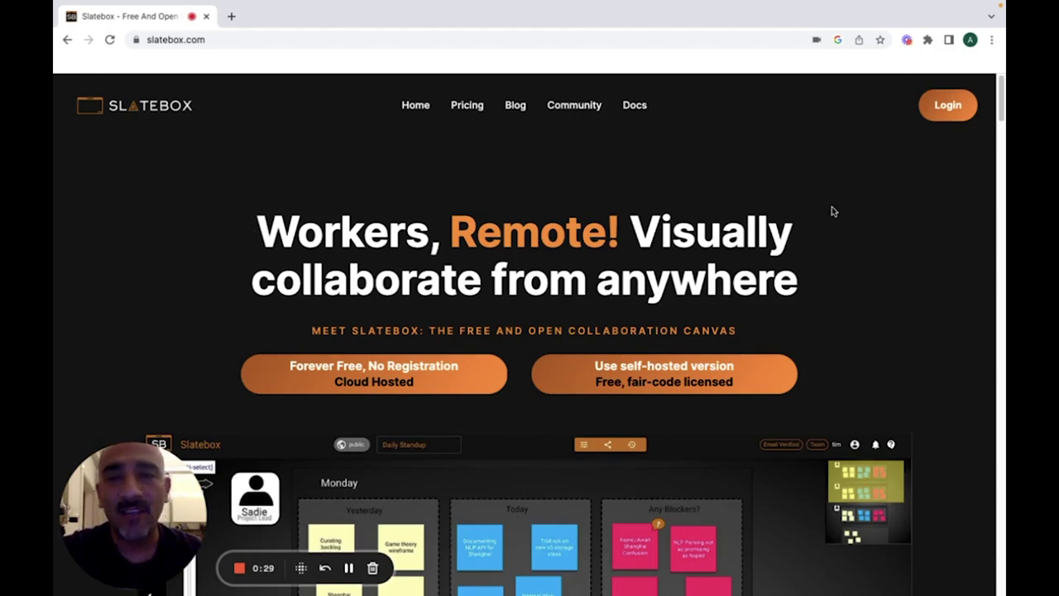
# Step: Log in to reach the empty My Slates dashboard at app.slatebox.com
pyautogui.click(937, 116)
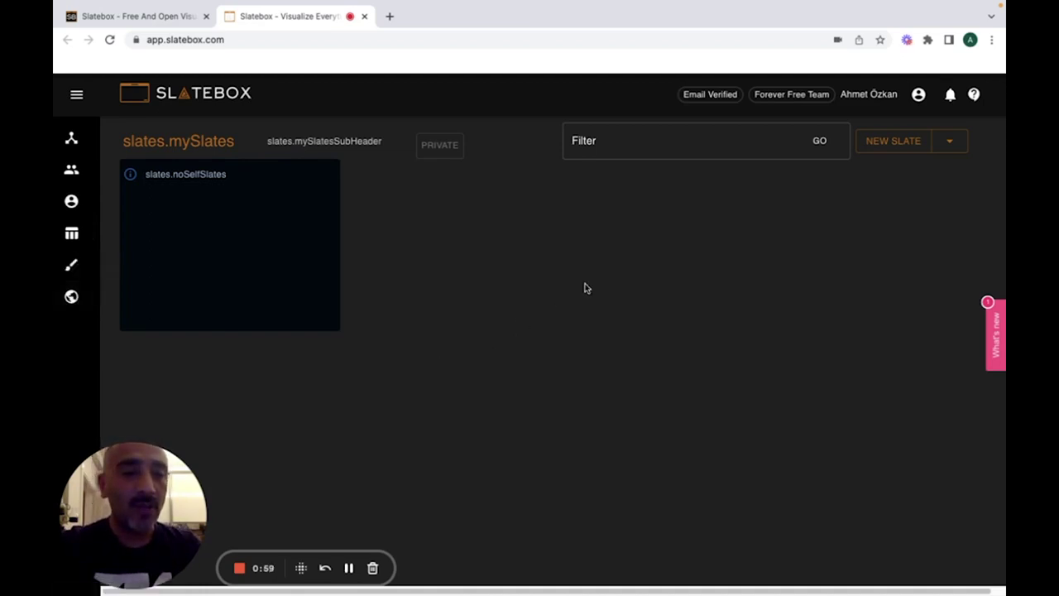
# Step: Start a new slate, drag its blue node to the left and enlarge it slightly
pyautogui.click(886, 144)
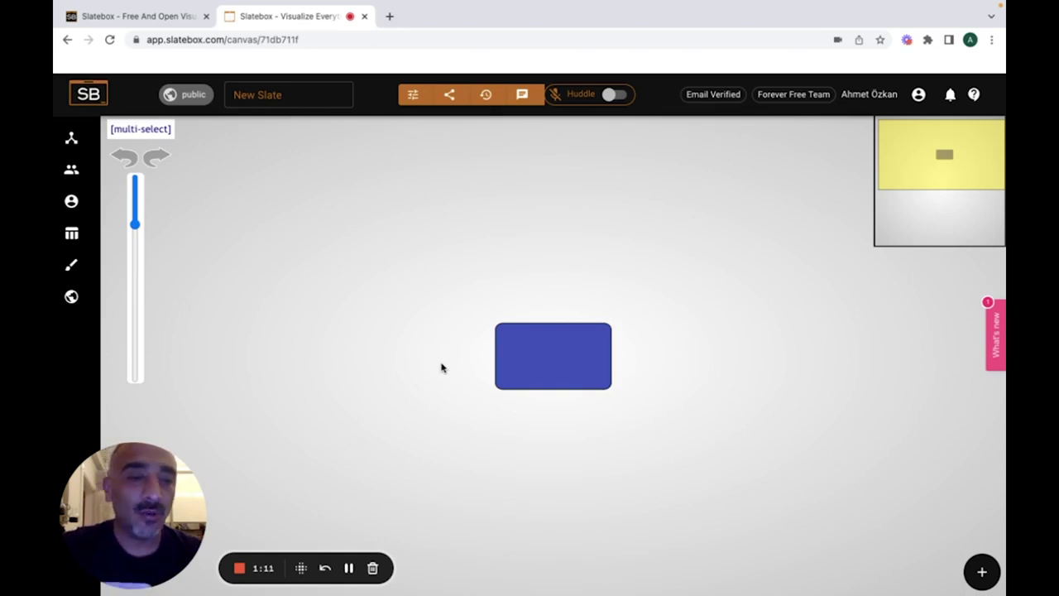
pyautogui.moveTo(543, 361); pyautogui.dragTo(234, 313)
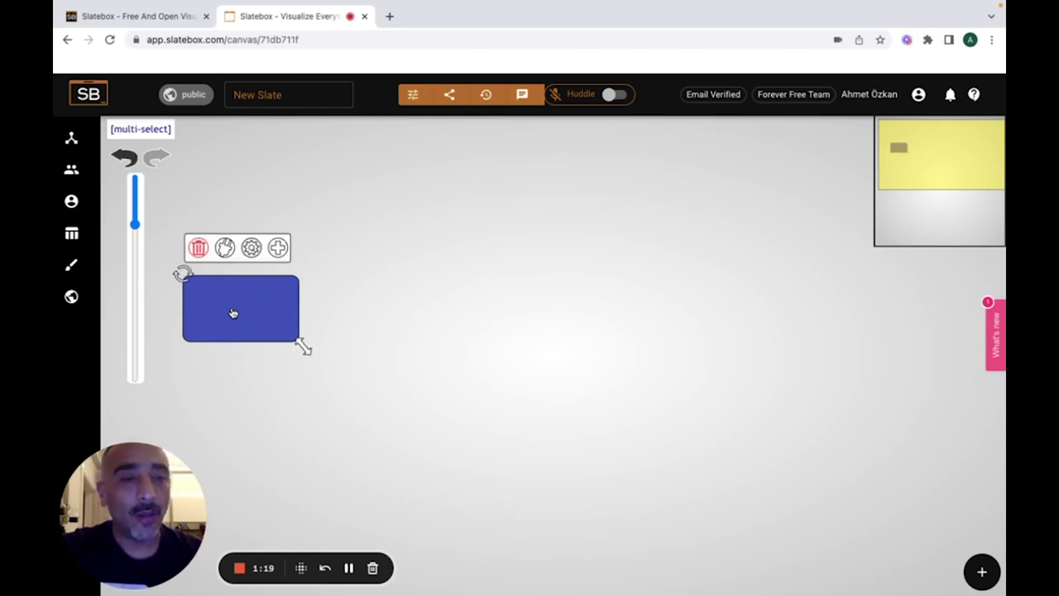
pyautogui.moveTo(303, 349); pyautogui.dragTo(324, 361)
pyautogui.moveTo(159, 263)
pyautogui.mouseDown()
pyautogui.moveTo(170, 243)
pyautogui.moveTo(173, 274)
pyautogui.mouseUp()
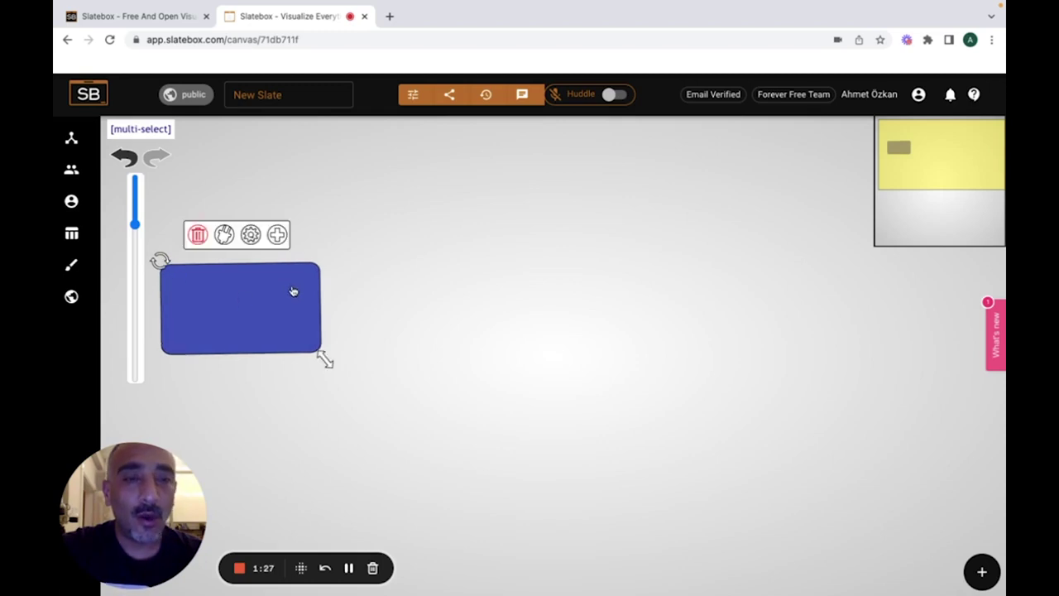
# Step: Chain three more arrow-linked blue rectangles after the first to make a row of four
pyautogui.click(278, 236)
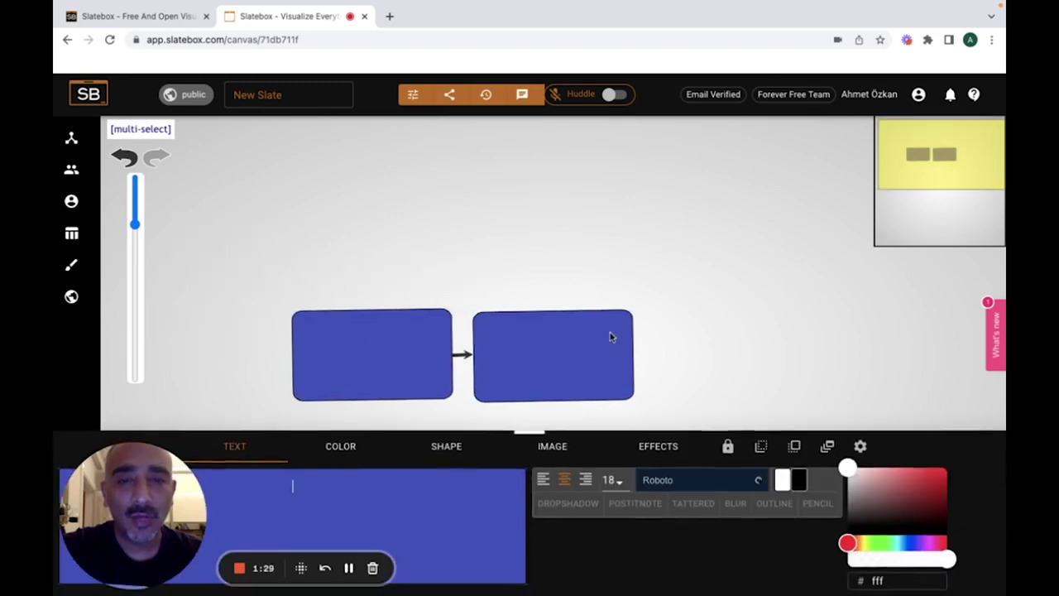
pyautogui.click(627, 348)
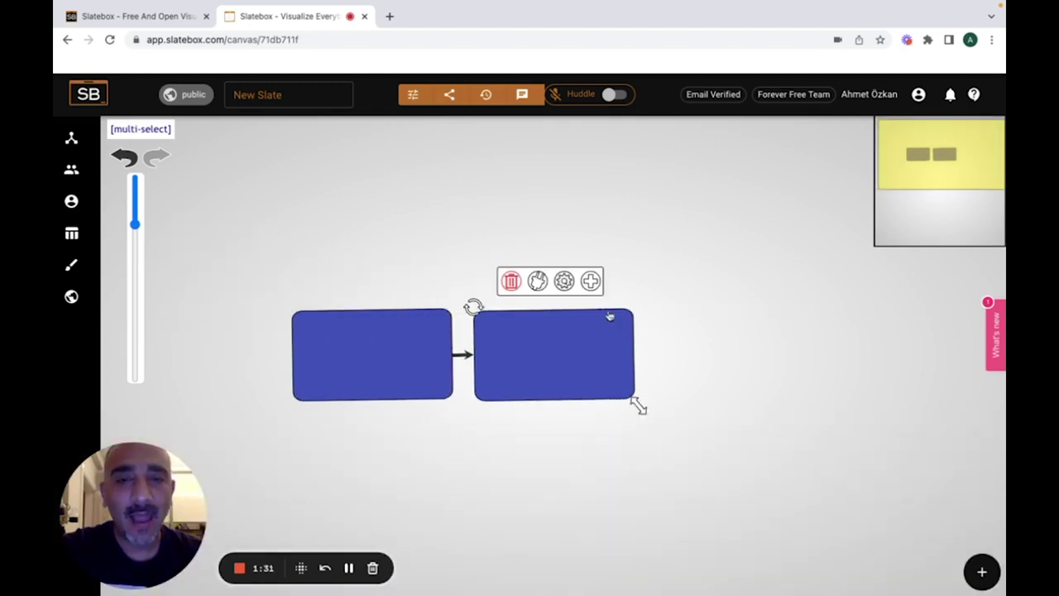
pyautogui.click(593, 283)
pyautogui.click(650, 328)
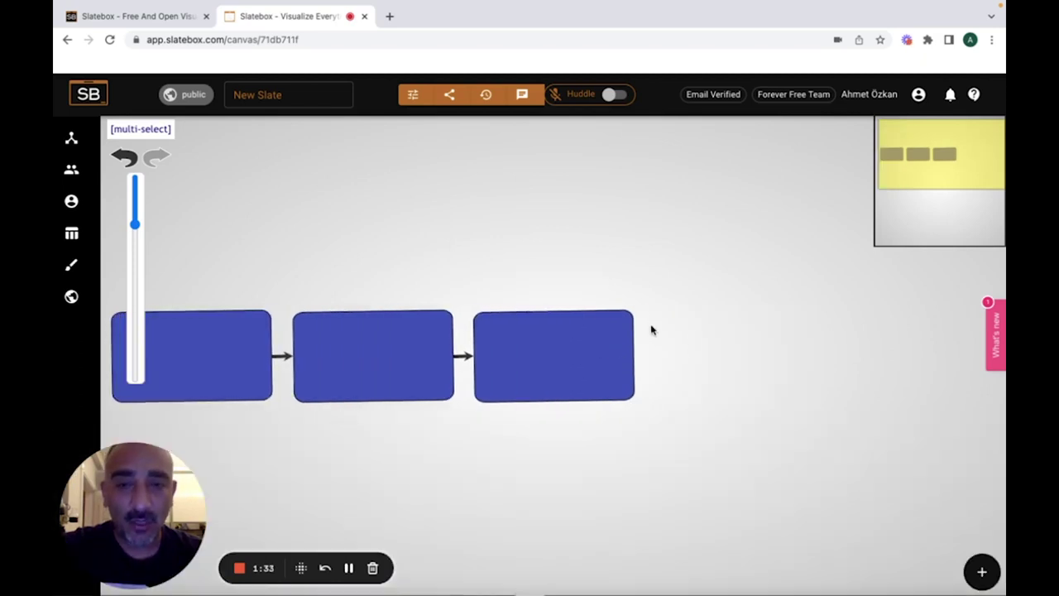
pyautogui.click(607, 324)
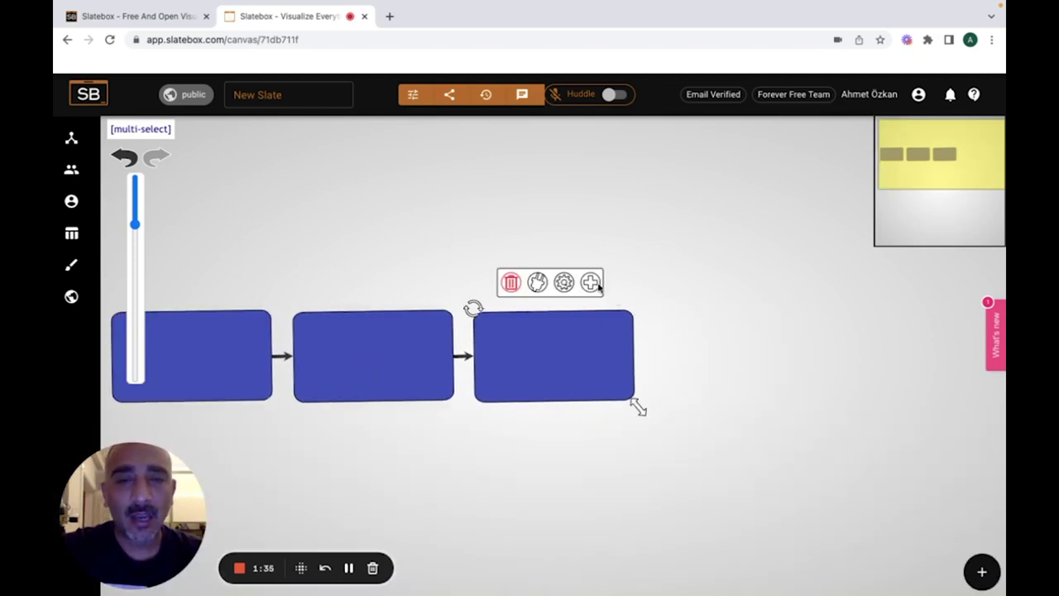
pyautogui.click(593, 283)
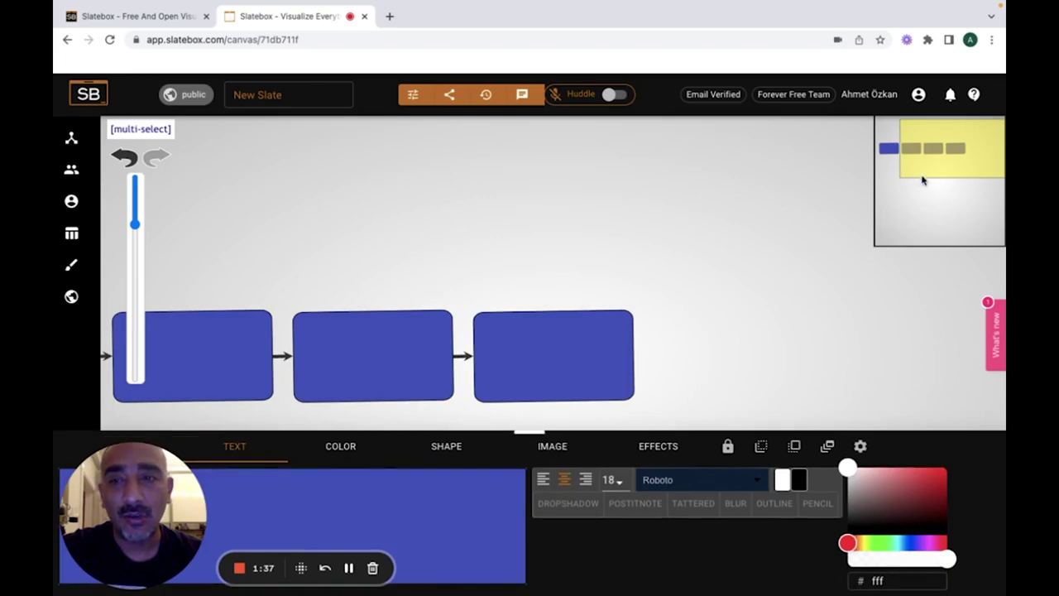
pyautogui.click(897, 170)
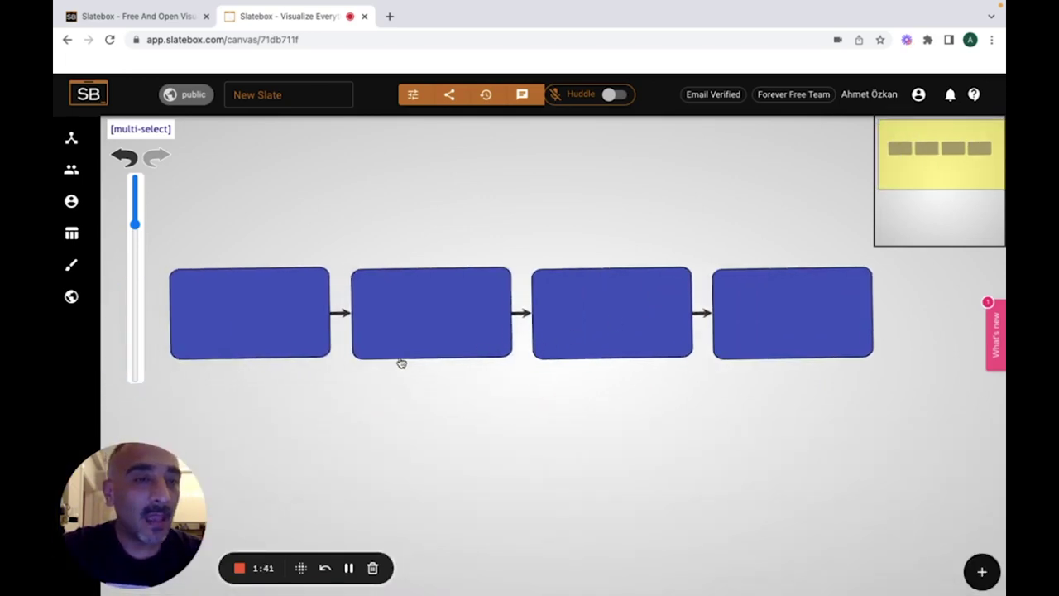
pyautogui.click(267, 320)
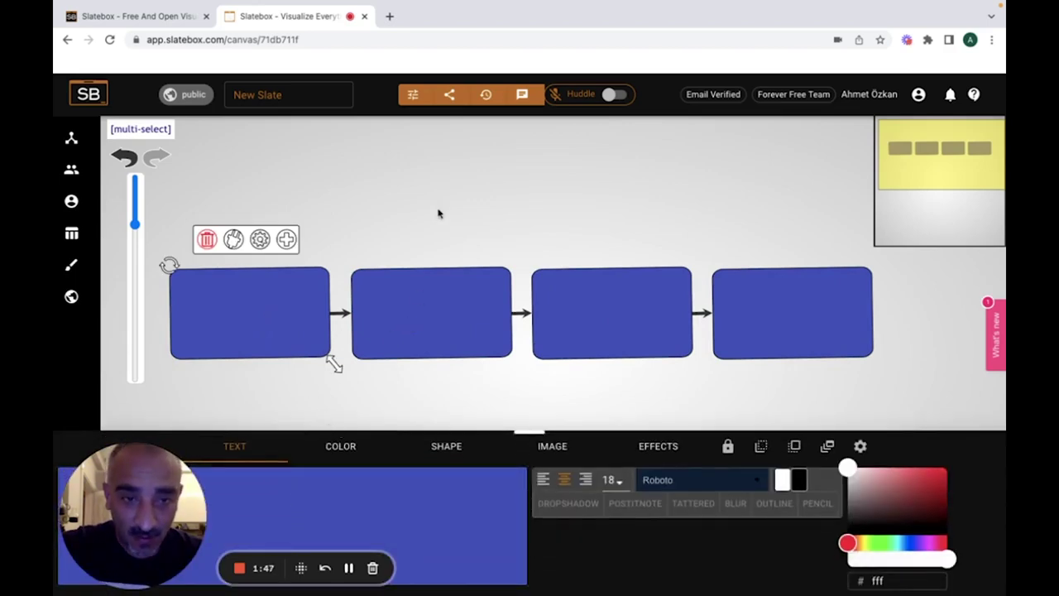
# Step: Shift the chained nodes up-right, add a branch node off the first, and spread the nodes out
pyautogui.moveTo(428, 296); pyautogui.dragTo(481, 215)
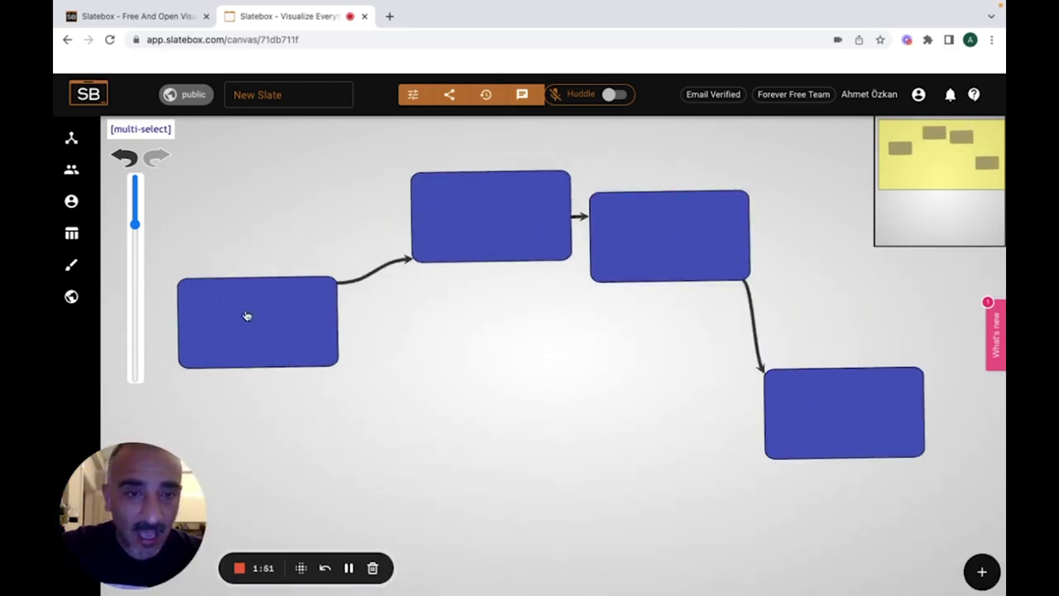
pyautogui.moveTo(707, 260); pyautogui.dragTo(761, 216)
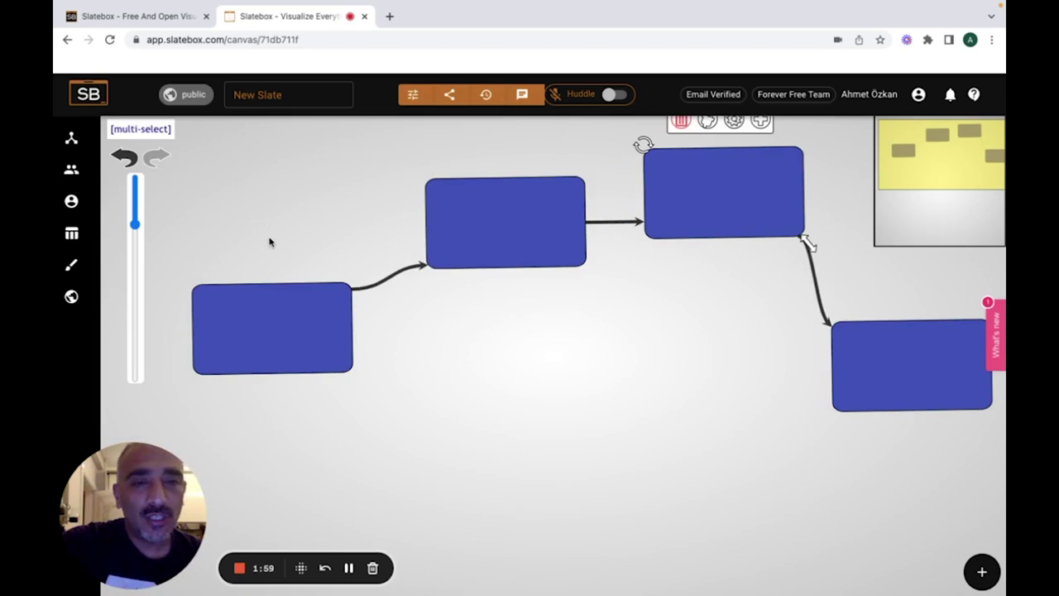
pyautogui.moveTo(348, 368)
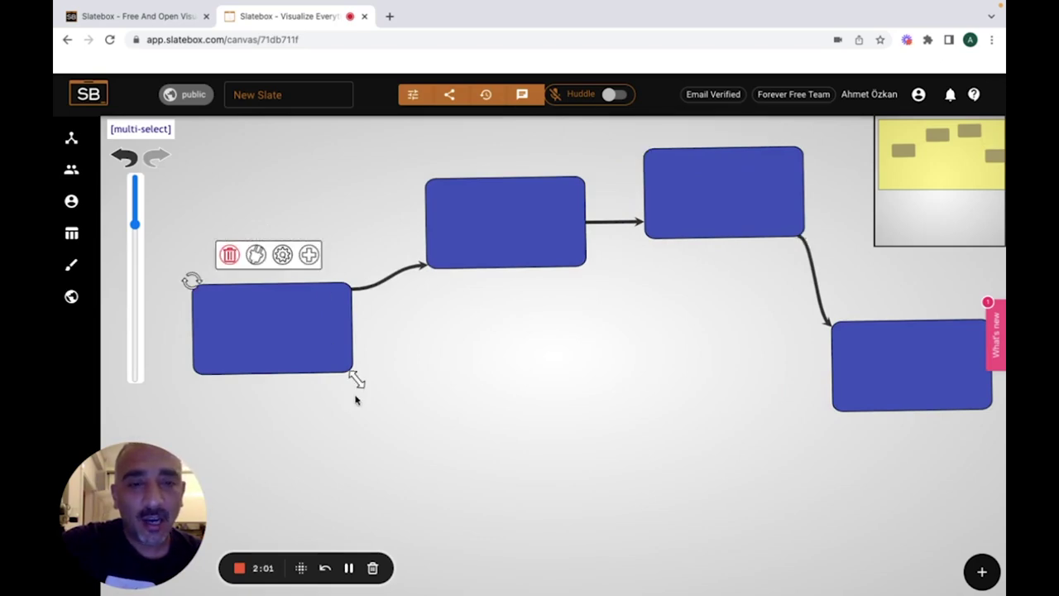
pyautogui.click(312, 259)
pyautogui.click(481, 386)
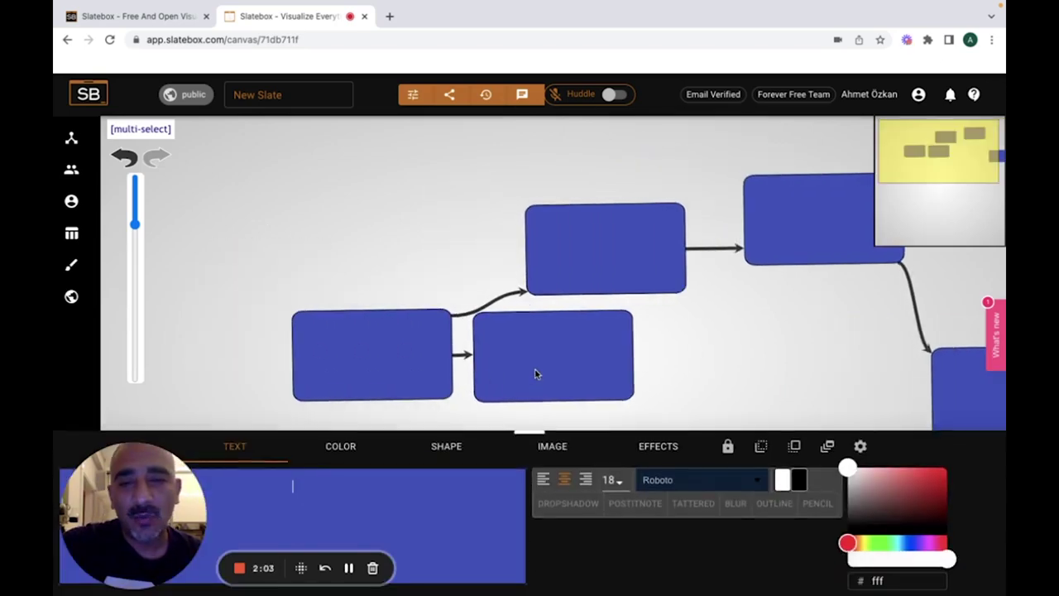
pyautogui.moveTo(591, 373); pyautogui.dragTo(734, 467)
pyautogui.moveTo(527, 290); pyautogui.dragTo(312, 434)
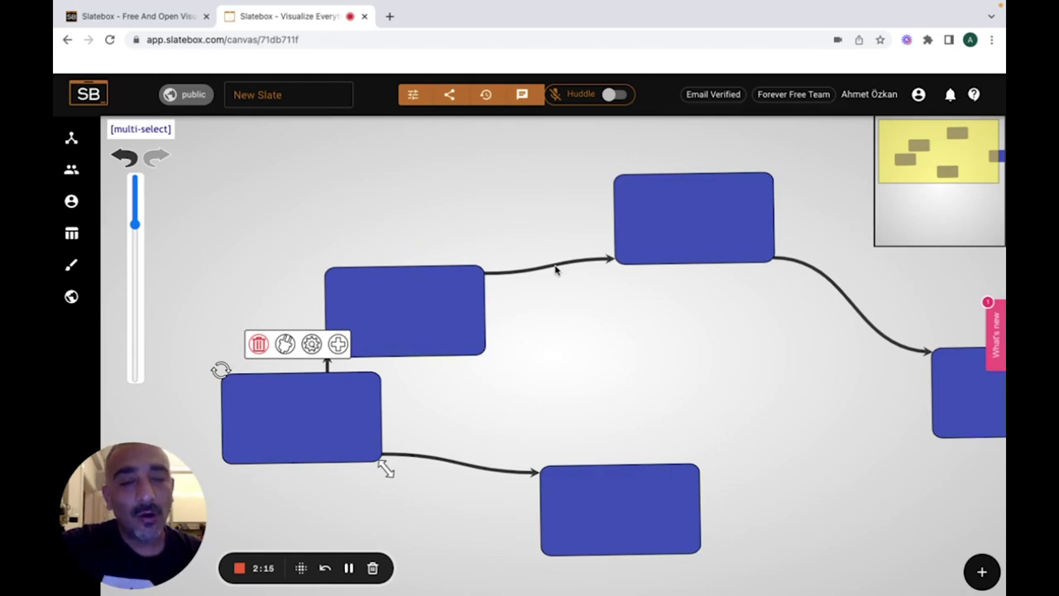
# Step: Replace the bottom node's connector with one from the lower-left node, then raise the middle-left node
pyautogui.click(440, 465)
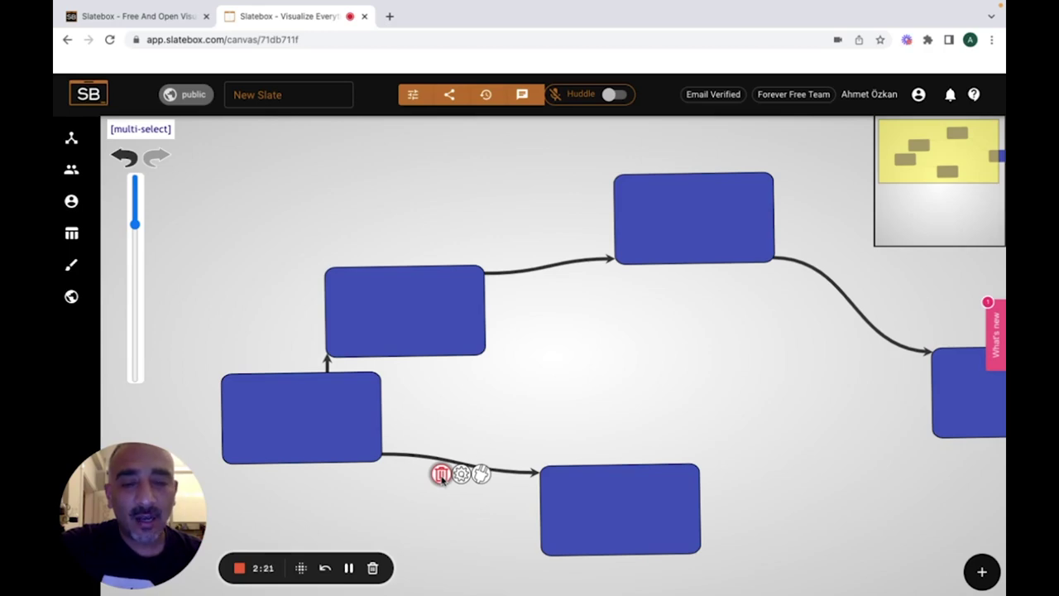
pyautogui.click(441, 475)
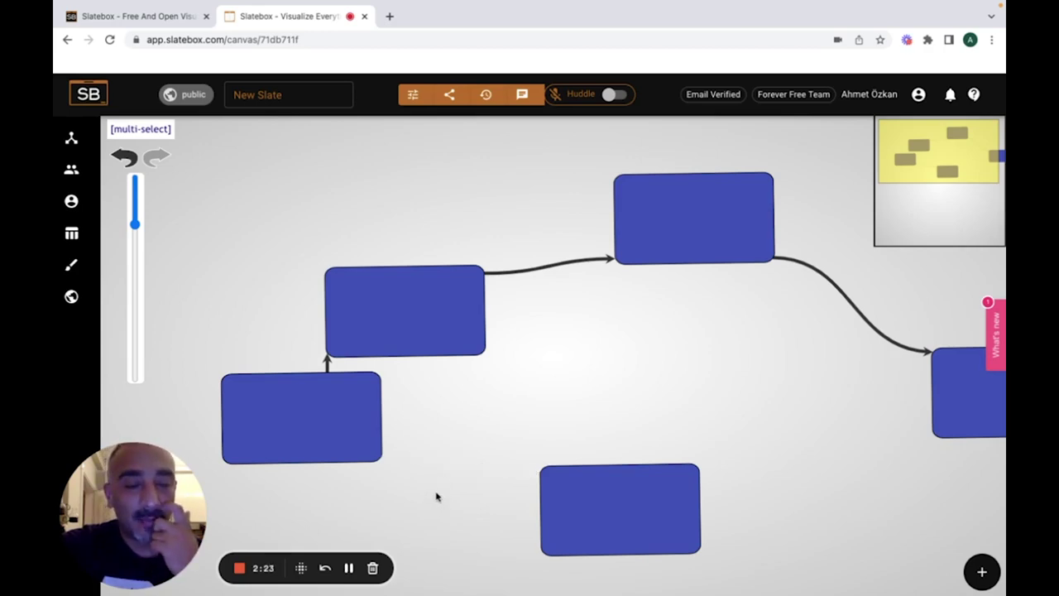
pyautogui.click(355, 441)
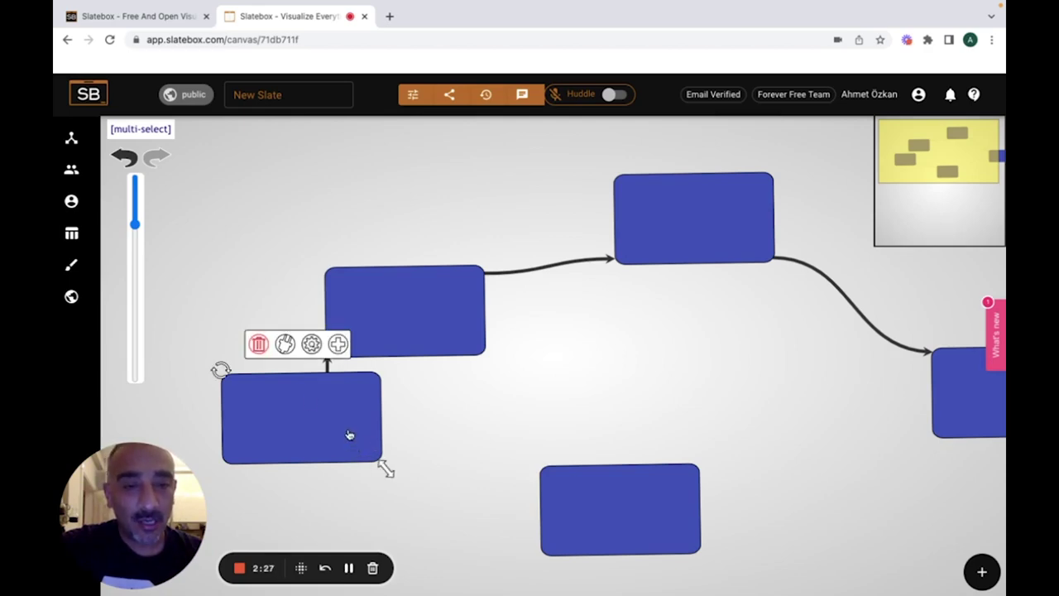
pyautogui.moveTo(285, 344); pyautogui.dragTo(561, 497)
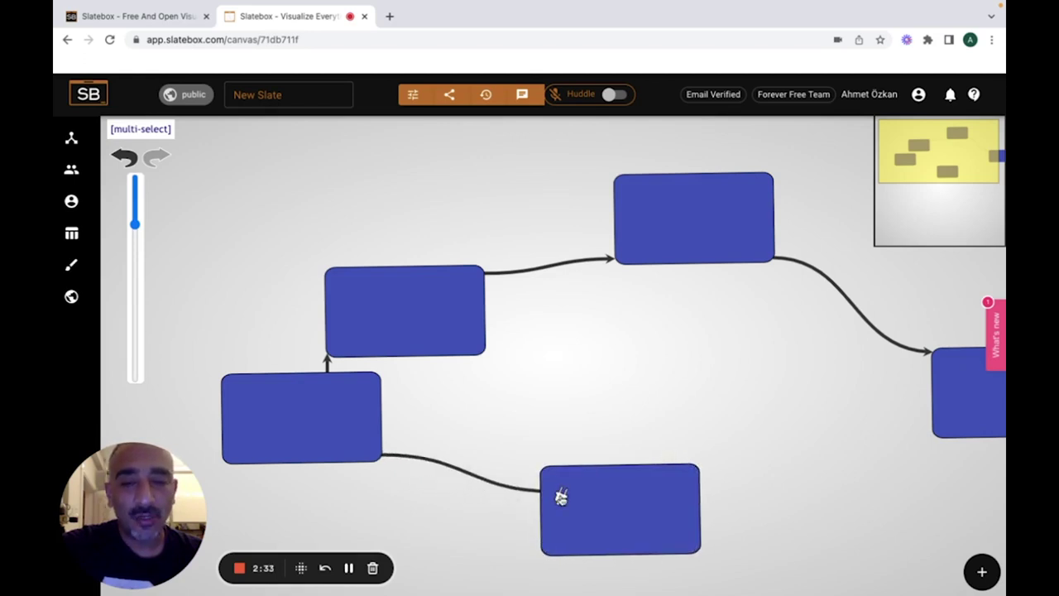
pyautogui.moveTo(369, 312); pyautogui.dragTo(344, 242)
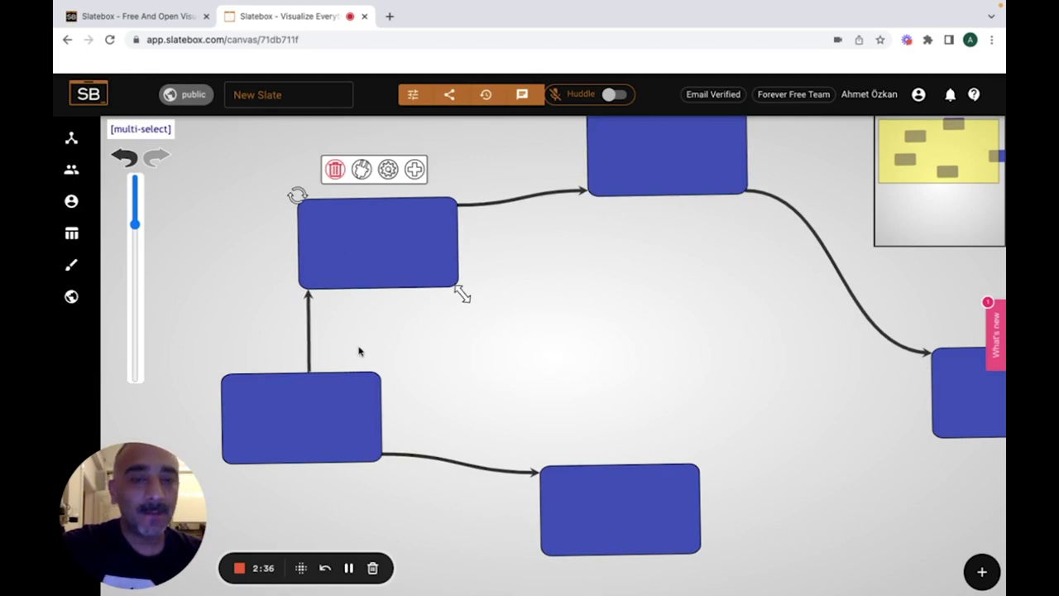
# Step: Label the lower-left node 'WHAT A BEAUTIFUL DAY!'
pyautogui.doubleClick(294, 411)
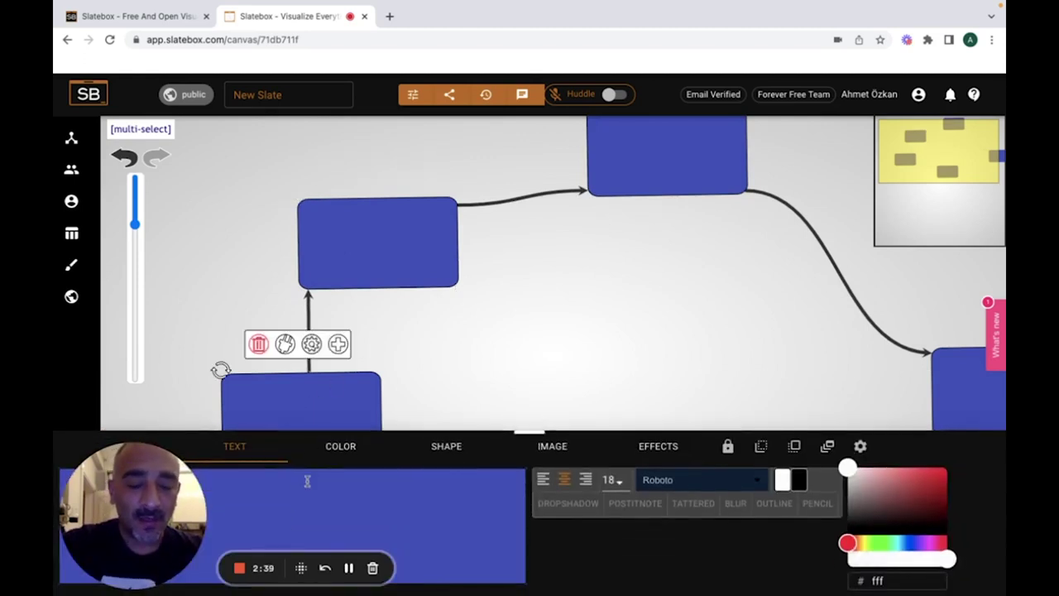
pyautogui.write('Qh')
pyautogui.press('BackSpace')
pyautogui.write('h')
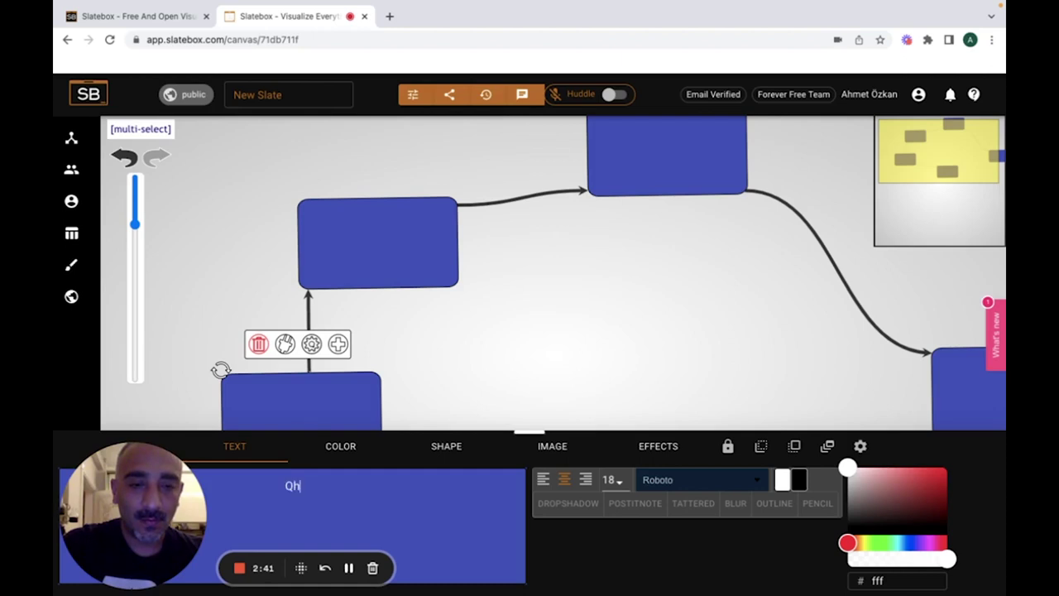
pyautogui.press('BackSpace')
pyautogui.press('BackSpace')
pyautogui.write('WHAT A BEAUTIFUL DA')
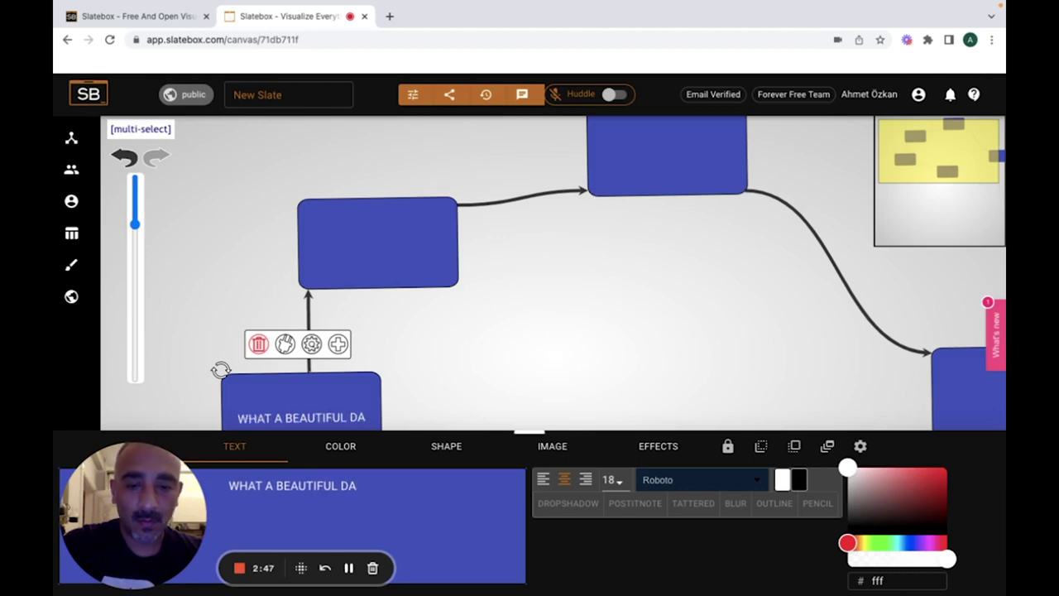
pyautogui.write('Y')
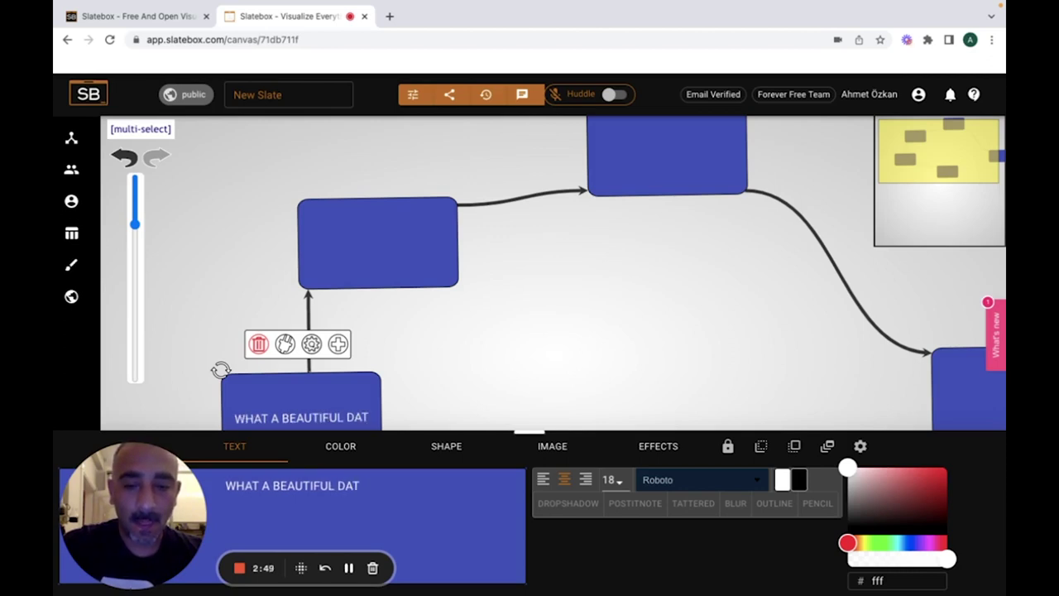
pyautogui.write('!')
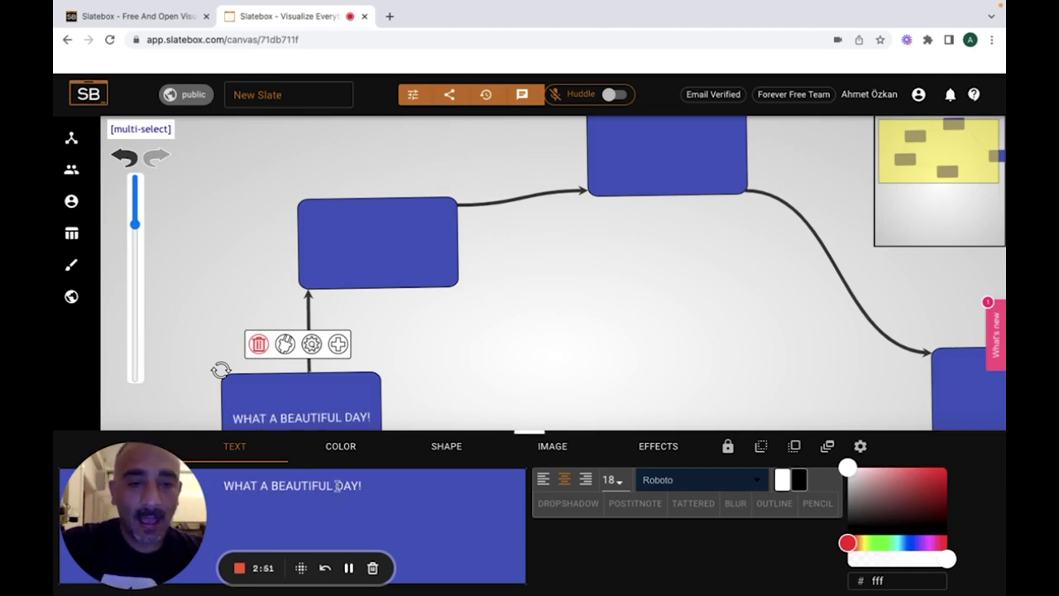
pyautogui.moveTo(364, 486); pyautogui.dragTo(222, 485)
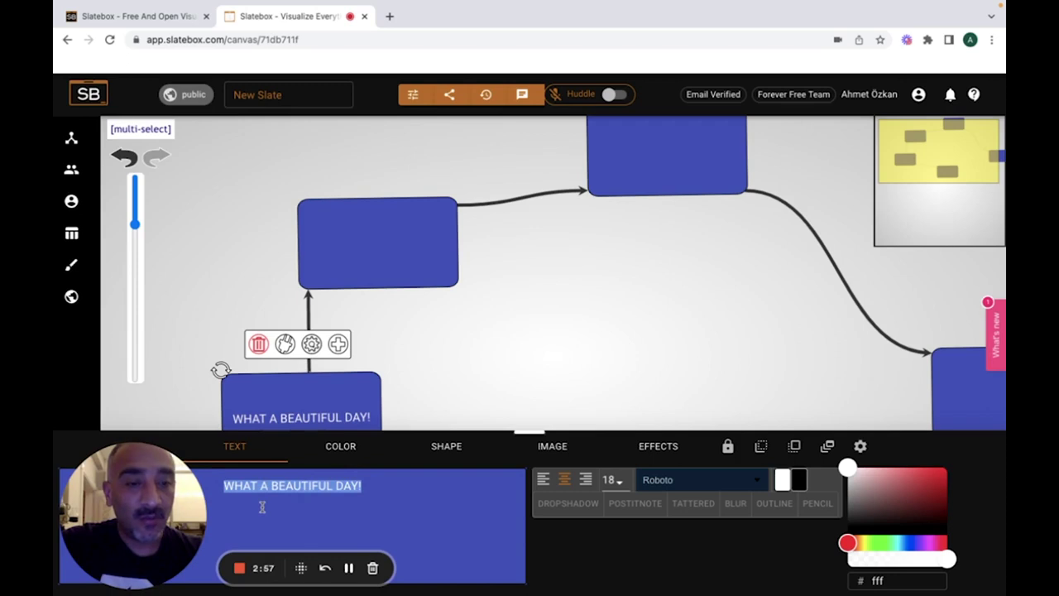
pyautogui.click(331, 390)
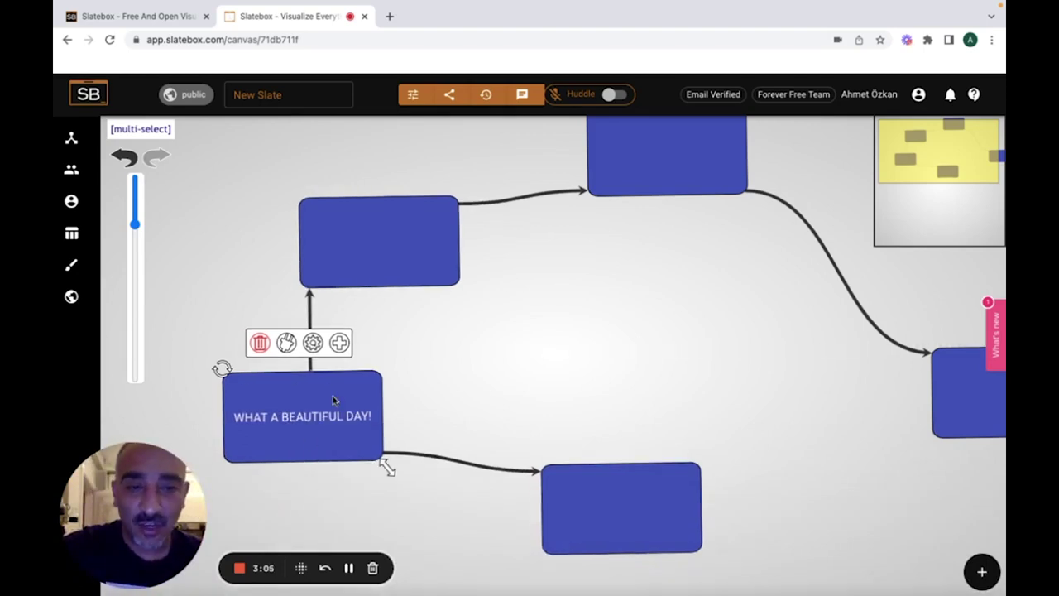
pyautogui.click(332, 395)
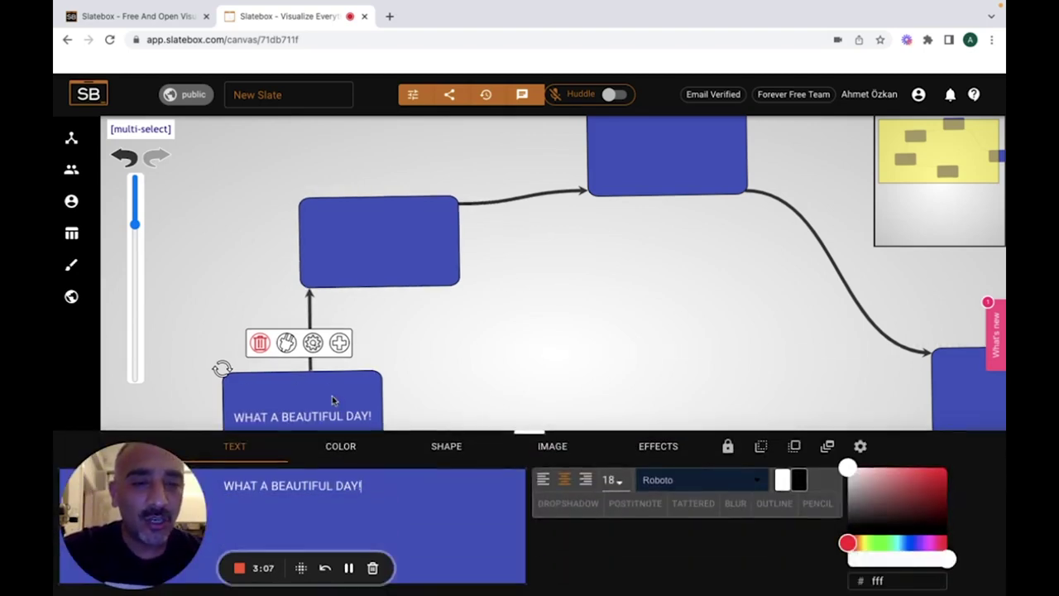
# Step: Colour the labelled node pink and apply only its node colour to all other nodes
pyautogui.click(340, 445)
pyautogui.click(495, 496)
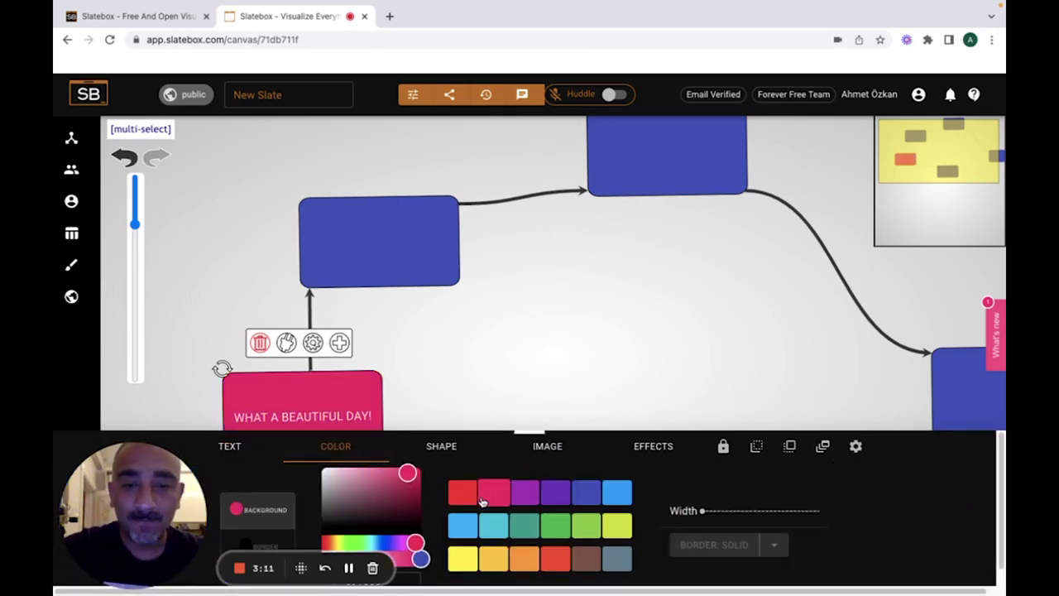
pyautogui.click(824, 448)
pyautogui.click(315, 280)
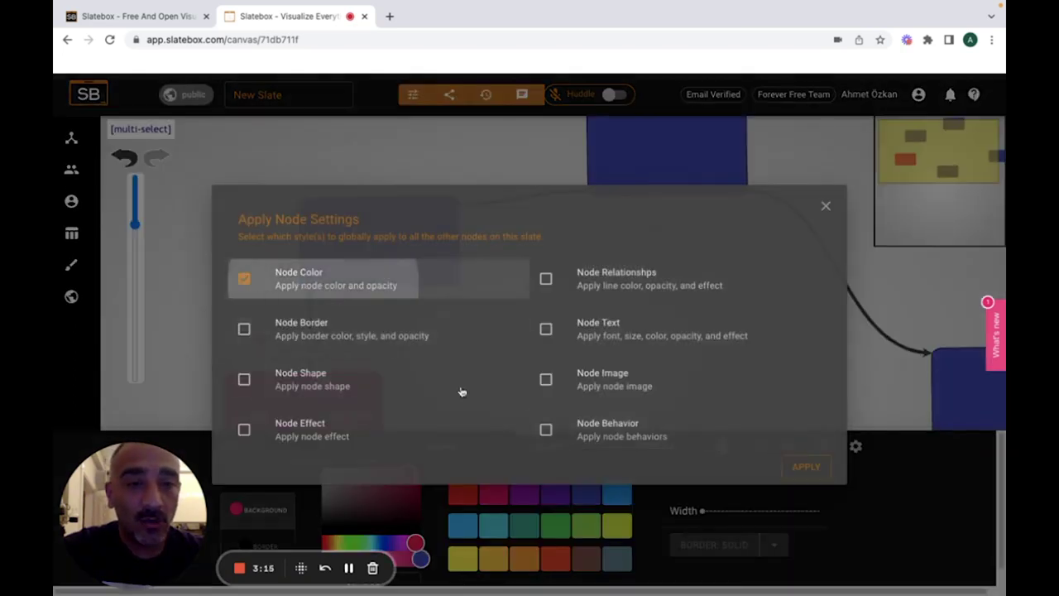
pyautogui.click(799, 468)
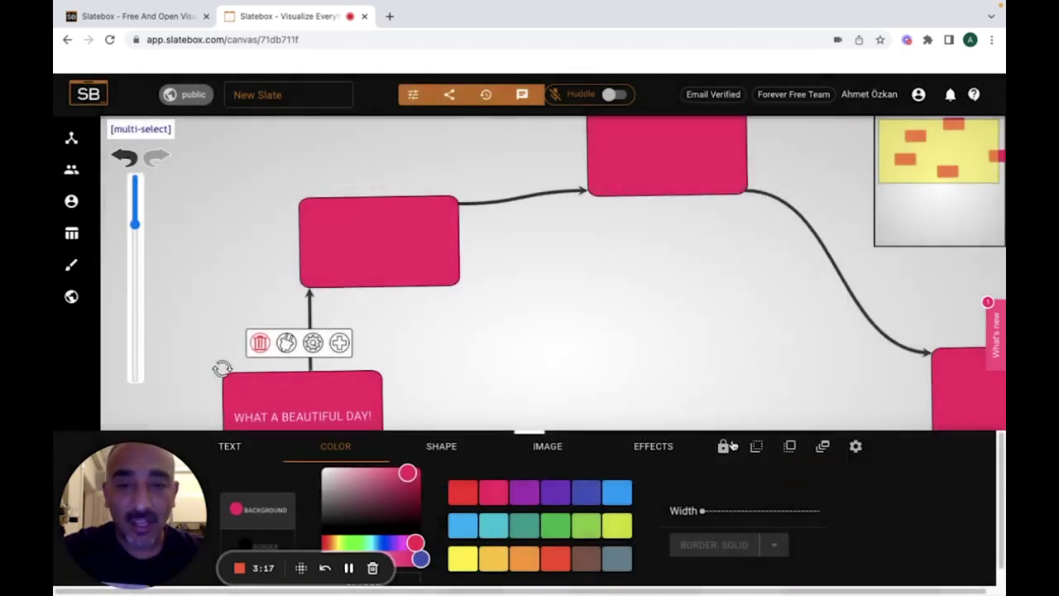
pyautogui.click(461, 359)
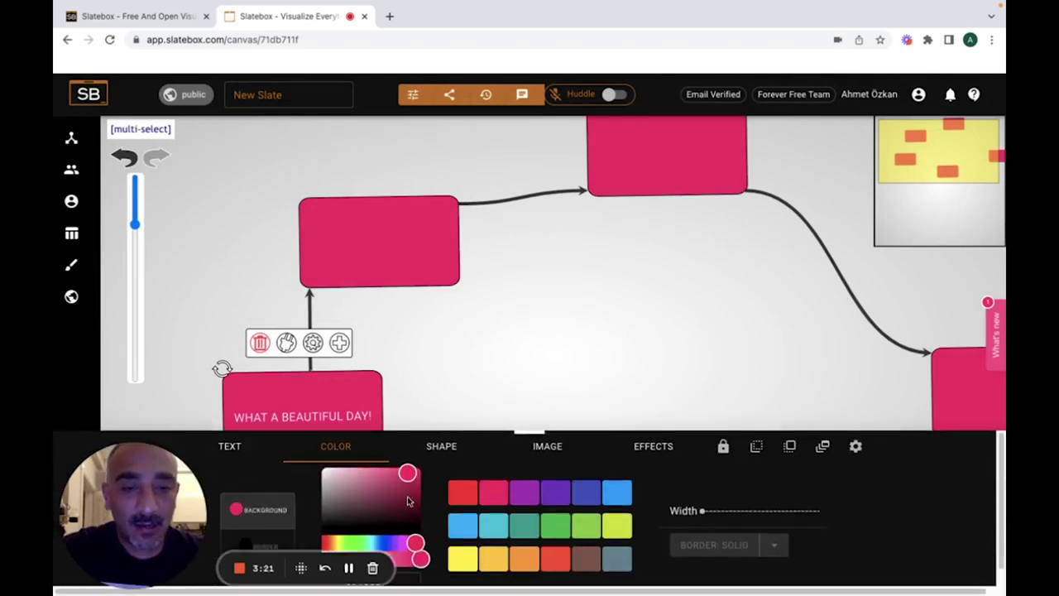
# Step: Turn the labelled node into a circle and drag it, with its linked nodes, up-left
pyautogui.click(441, 450)
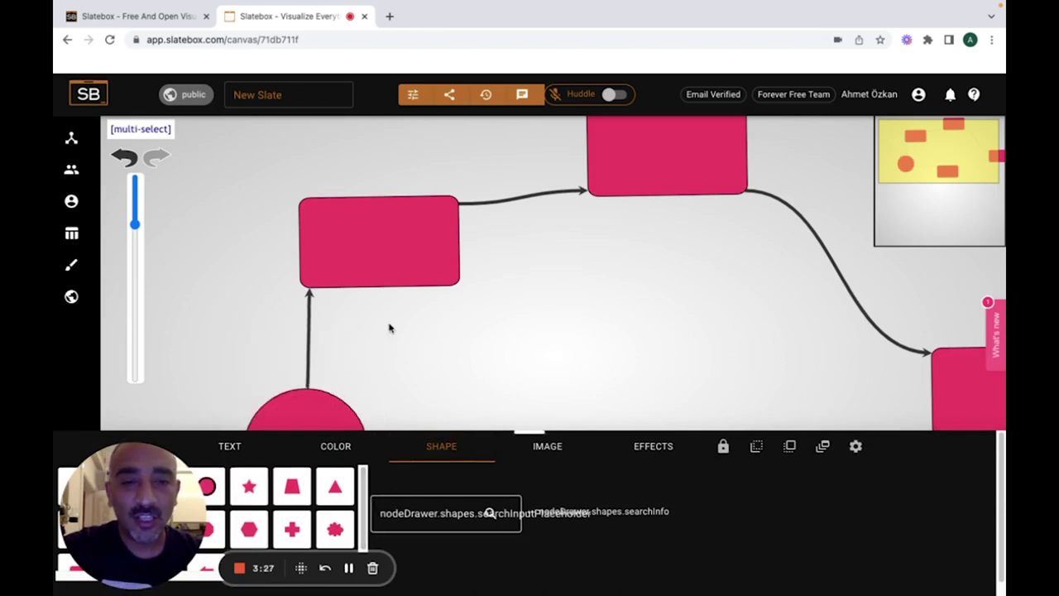
pyautogui.click(323, 345)
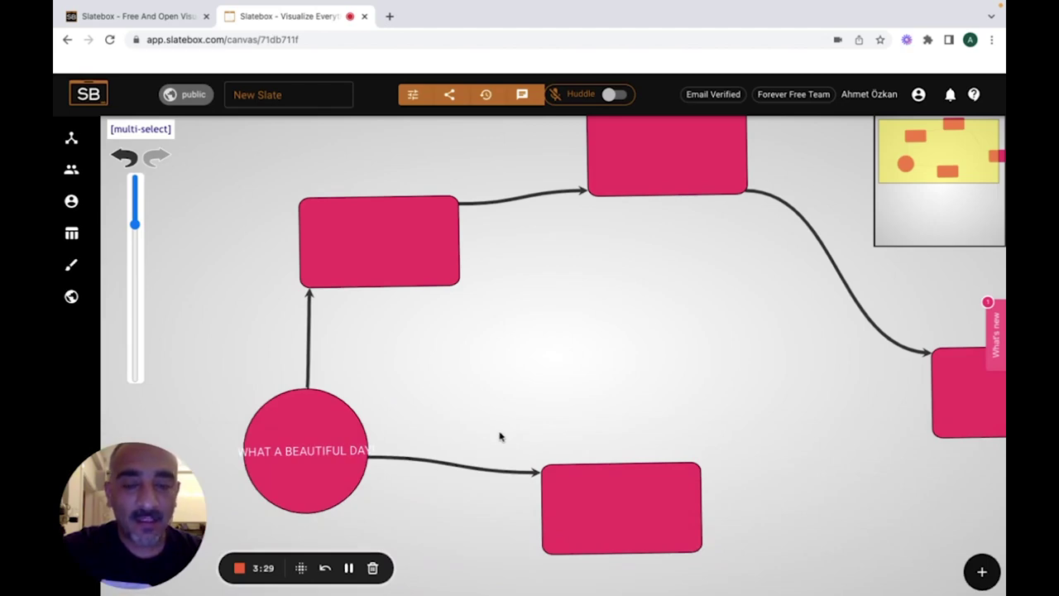
pyautogui.moveTo(293, 438); pyautogui.dragTo(265, 353)
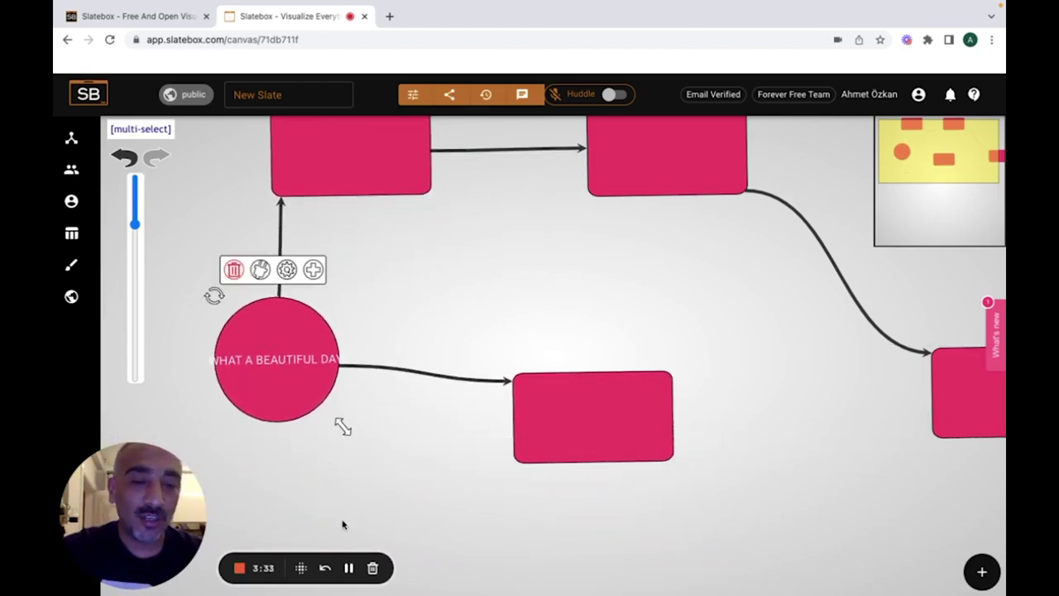
pyautogui.click(291, 398)
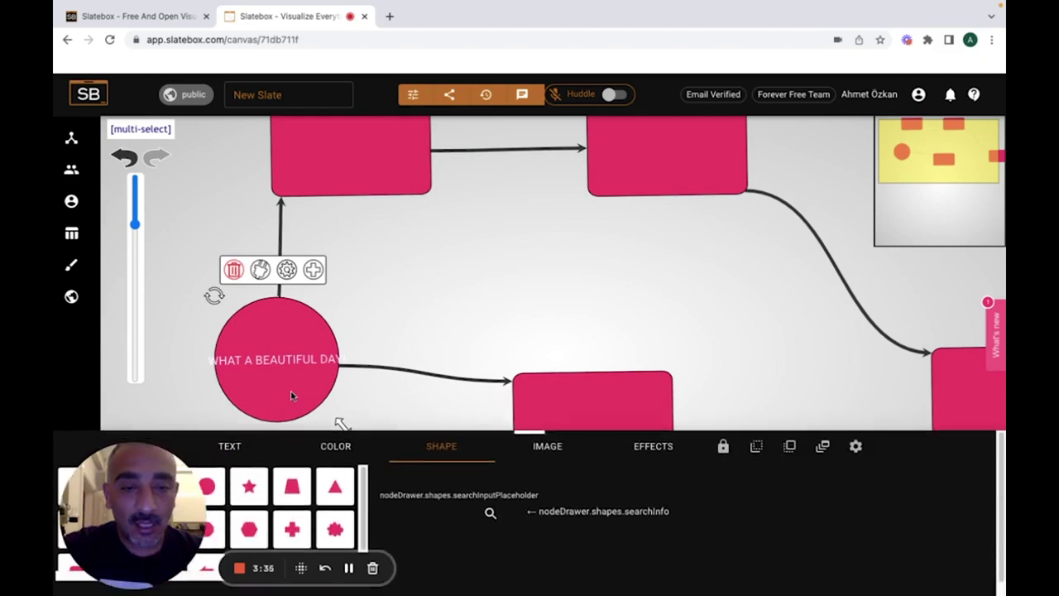
pyautogui.click(656, 449)
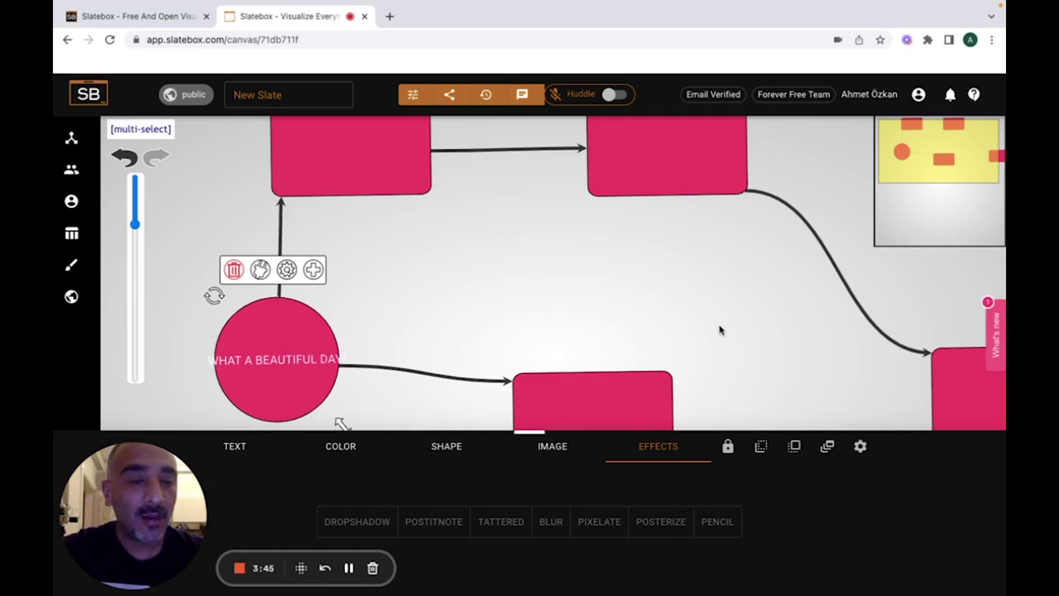
# Step: Close the effects panel and nudge the top-left and bottom pink rectangles down-right
pyautogui.click(584, 294)
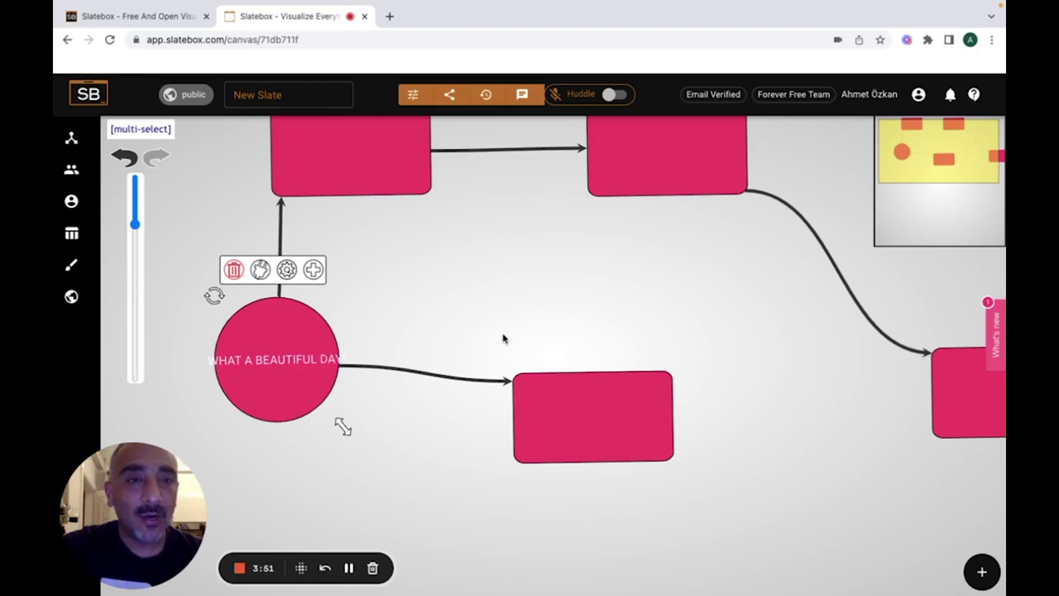
pyautogui.moveTo(389, 192); pyautogui.dragTo(425, 276)
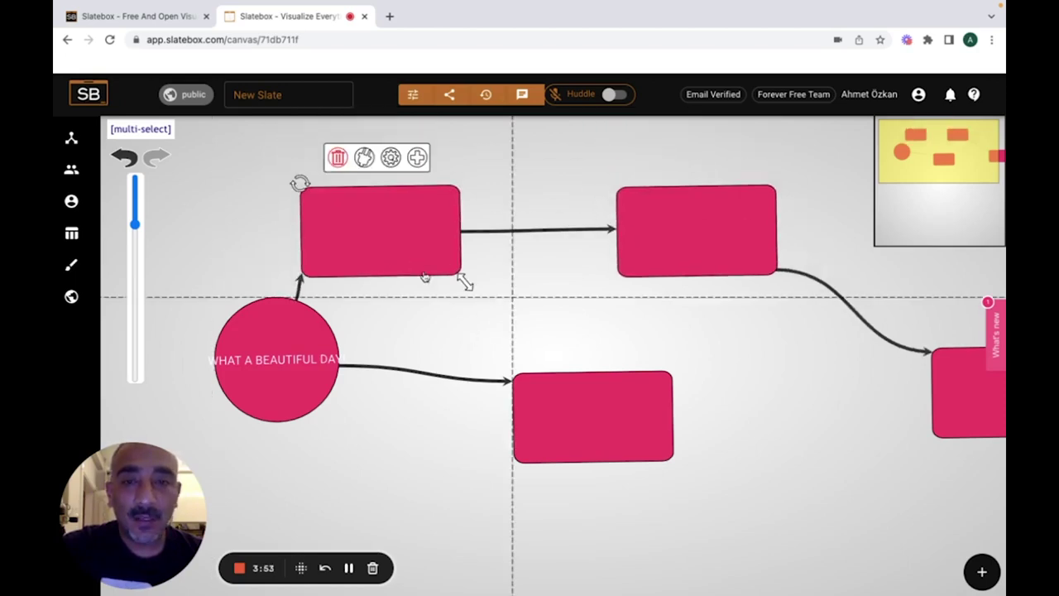
pyautogui.moveTo(577, 405); pyautogui.dragTo(588, 420)
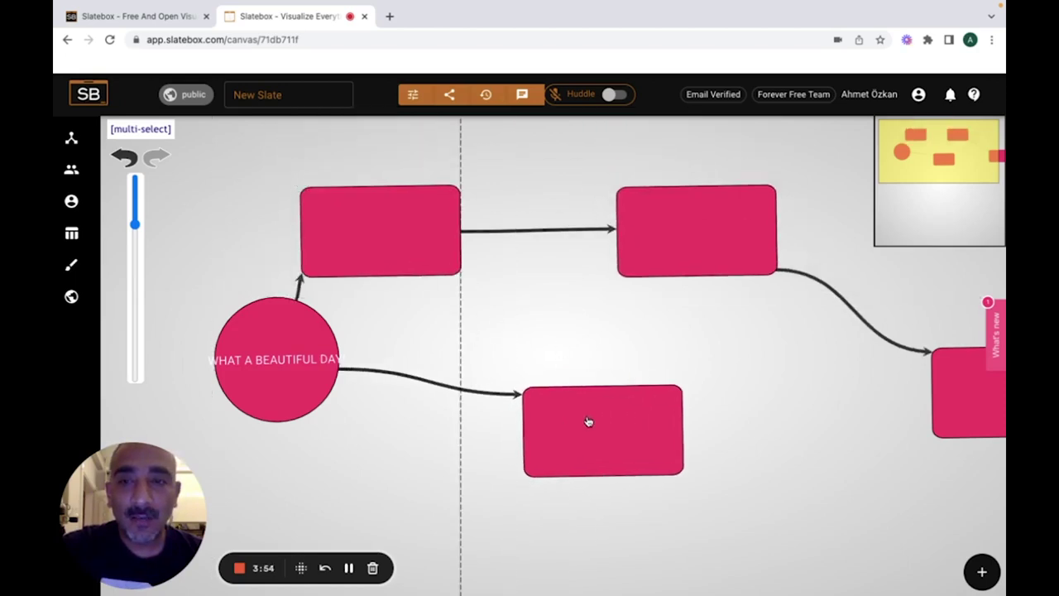
# Step: Rename the slate to 'NODE 1' in its general settings
pyautogui.click(413, 95)
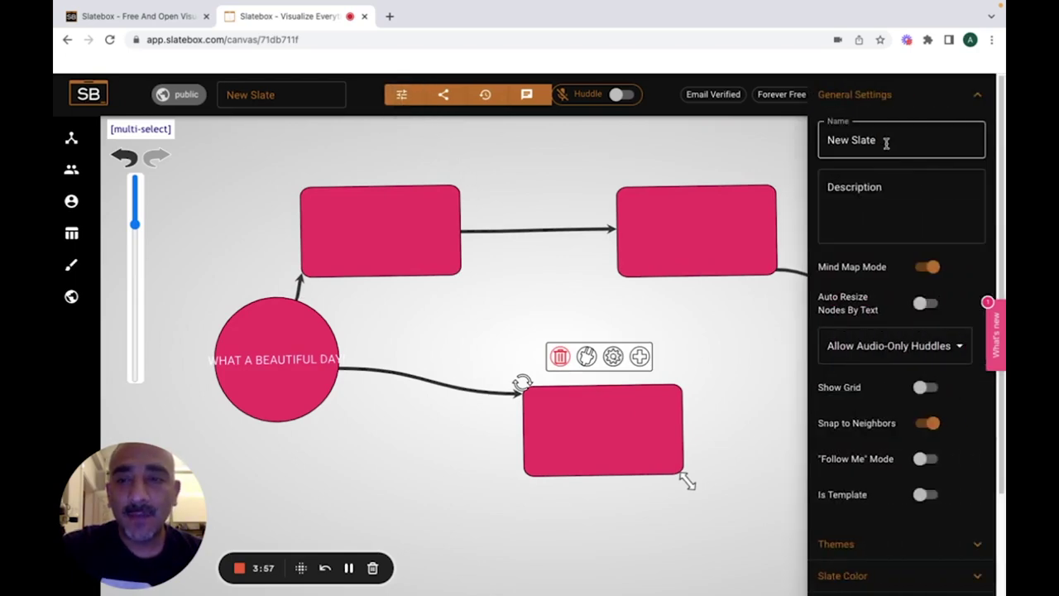
pyautogui.moveTo(887, 143); pyautogui.dragTo(818, 145)
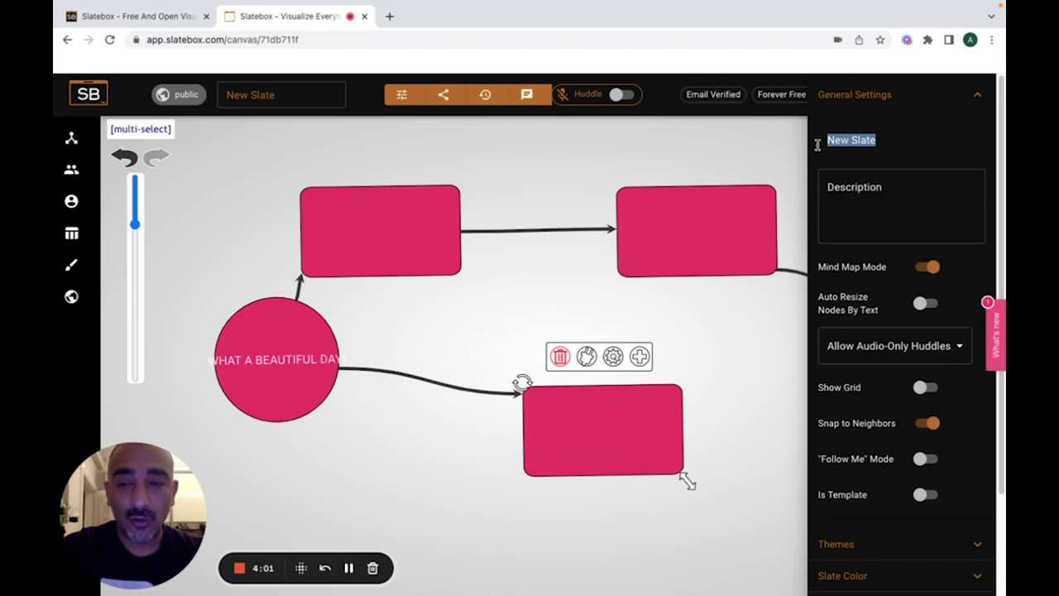
pyautogui.write('N')
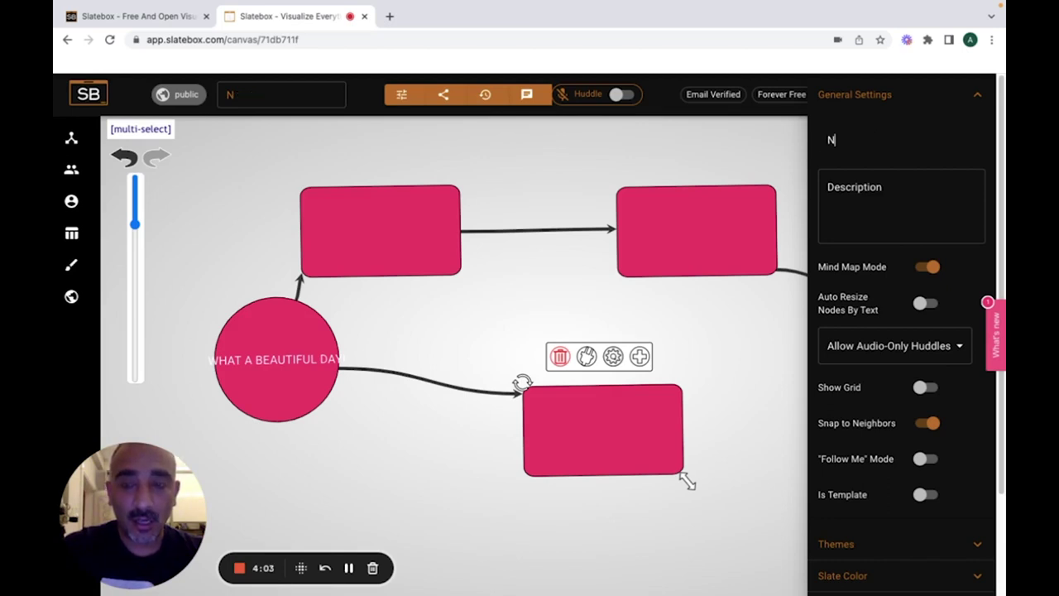
pyautogui.write('ODE 1')
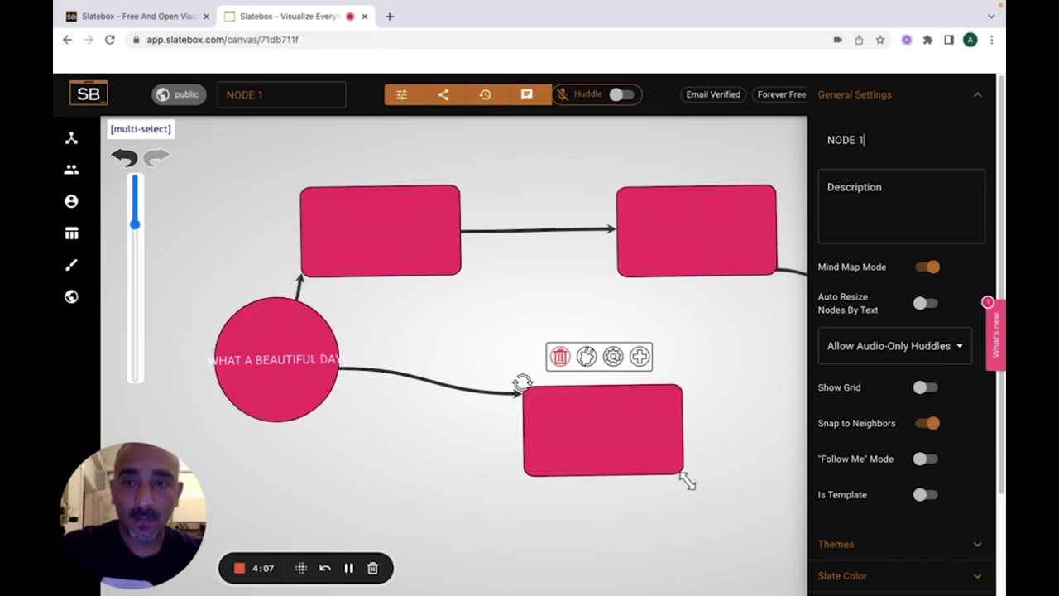
# Step: Switch the canvas grid on, then turn it off again
pyautogui.click(903, 212)
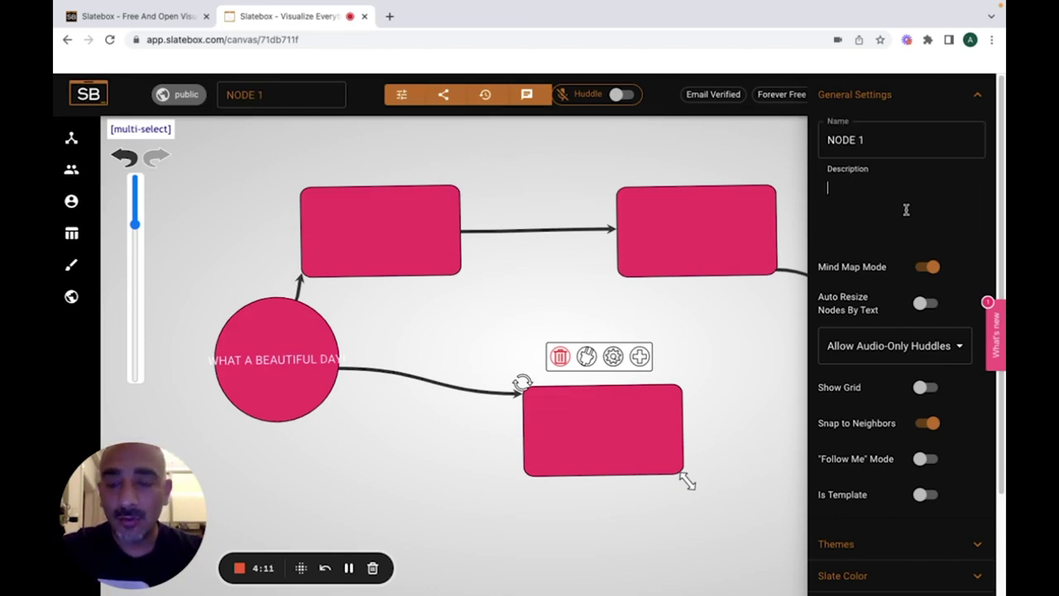
pyautogui.click(926, 392)
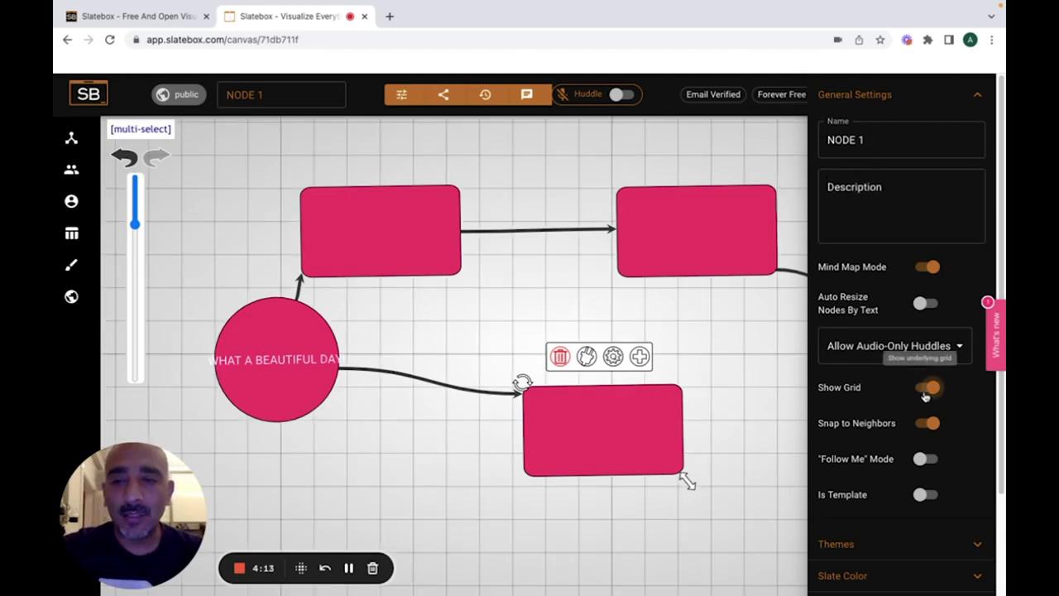
pyautogui.click(935, 390)
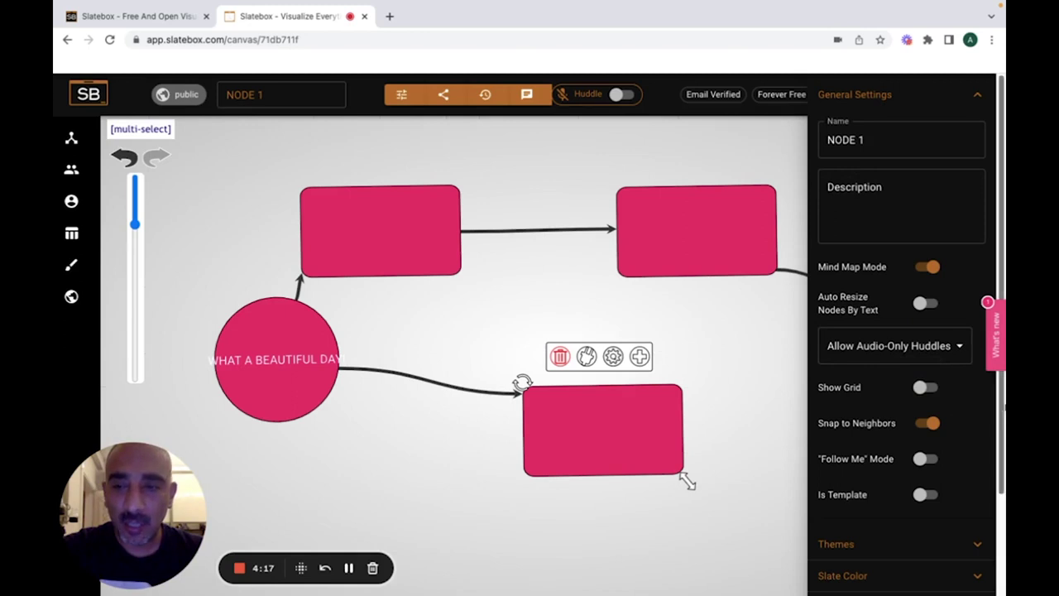
# Step: Expand the Themes, Slate Color and Generate Node Colors settings
pyautogui.scroll(-2, 960, 412)
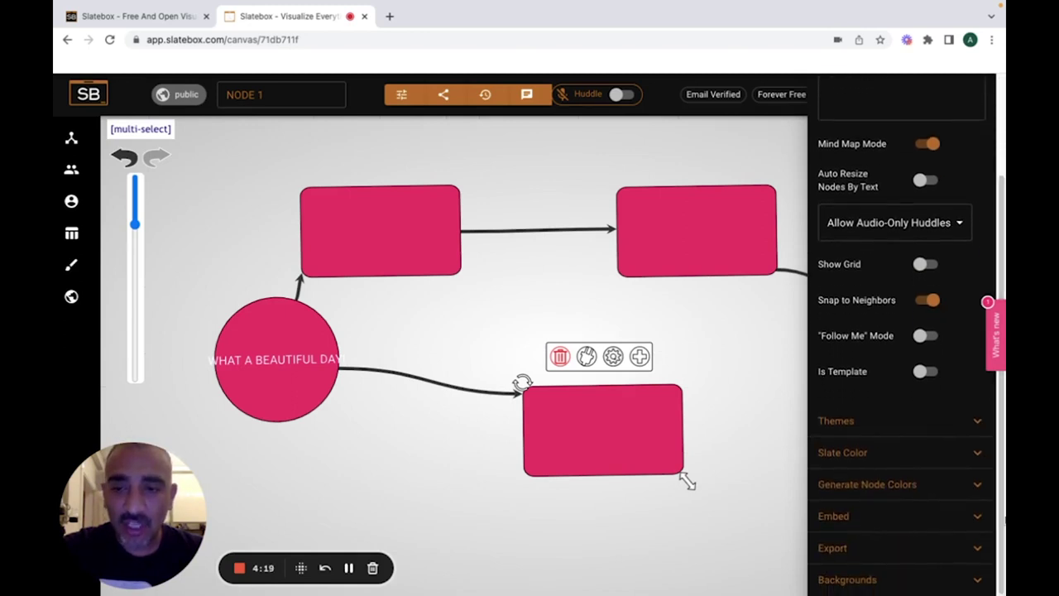
pyautogui.click(954, 426)
pyautogui.scroll(-2, 947, 445)
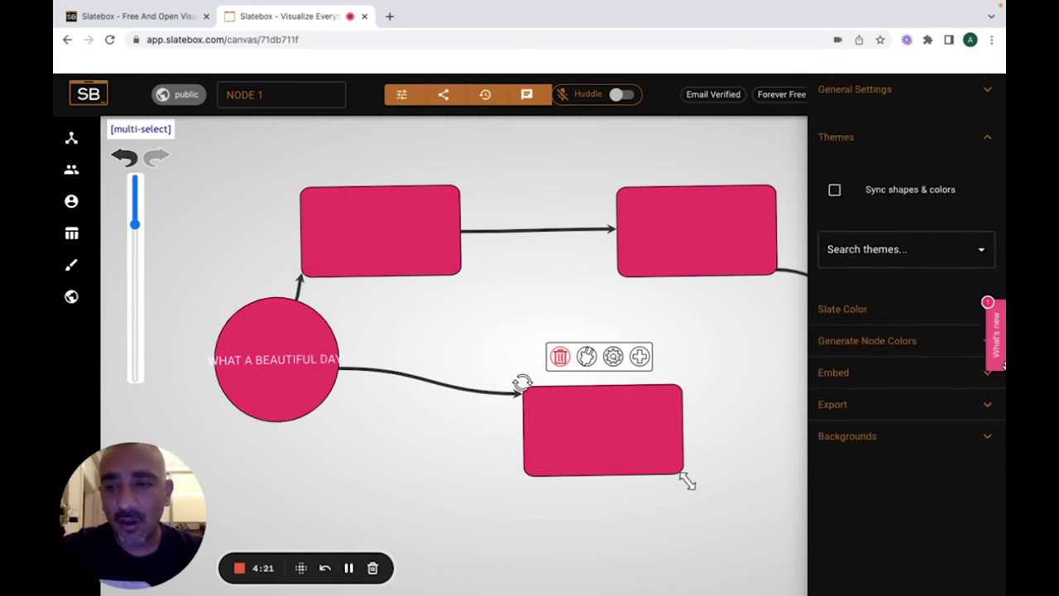
pyautogui.click(852, 312)
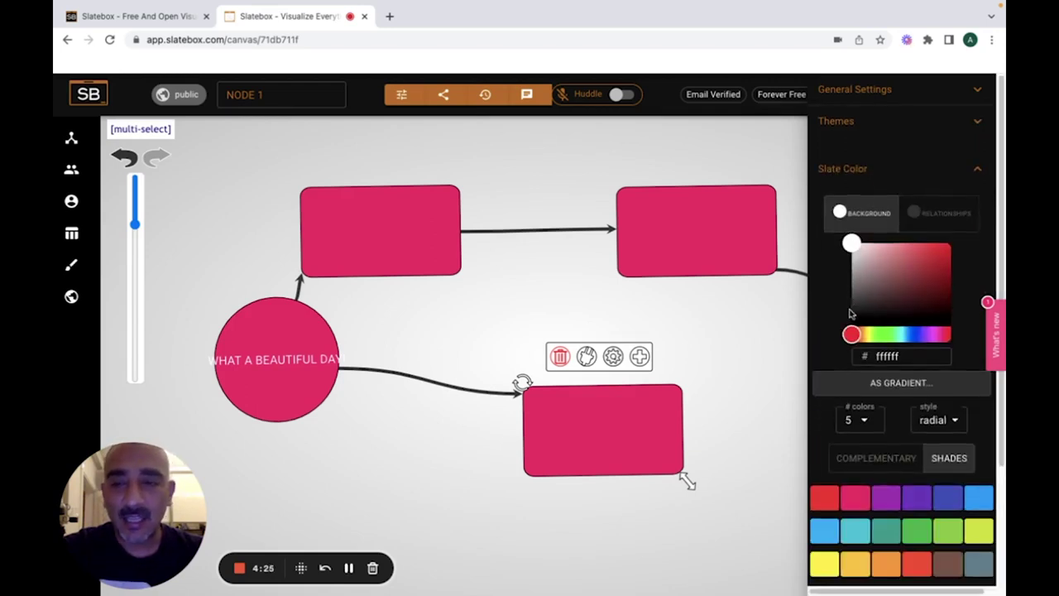
pyautogui.moveTo(1002, 281); pyautogui.dragTo(1004, 401)
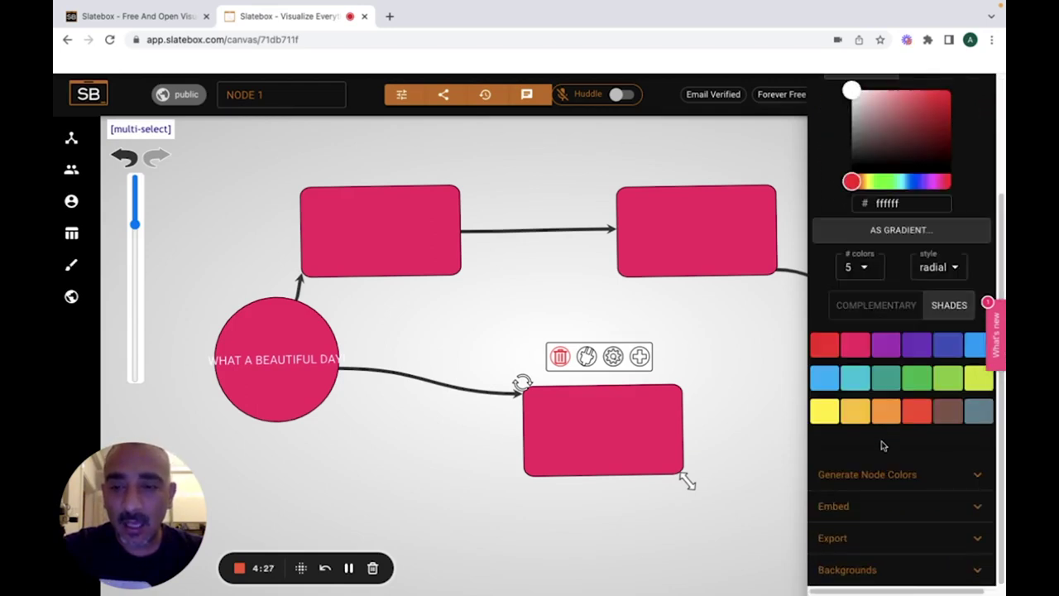
pyautogui.click(881, 483)
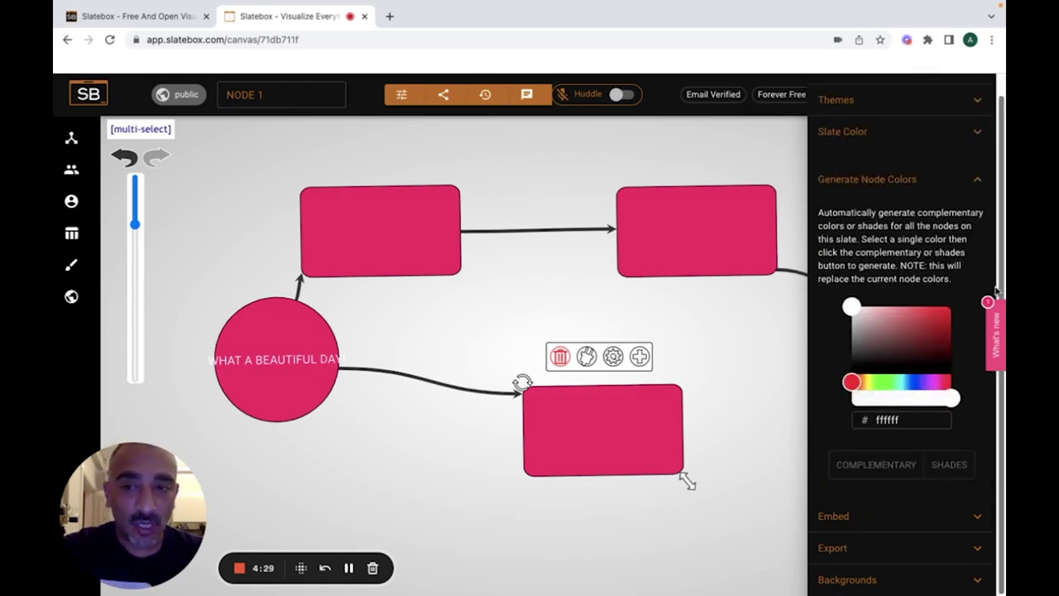
# Step: View the Embed, Export and Backgrounds options, ending on the Pixabay image search
pyautogui.click(859, 519)
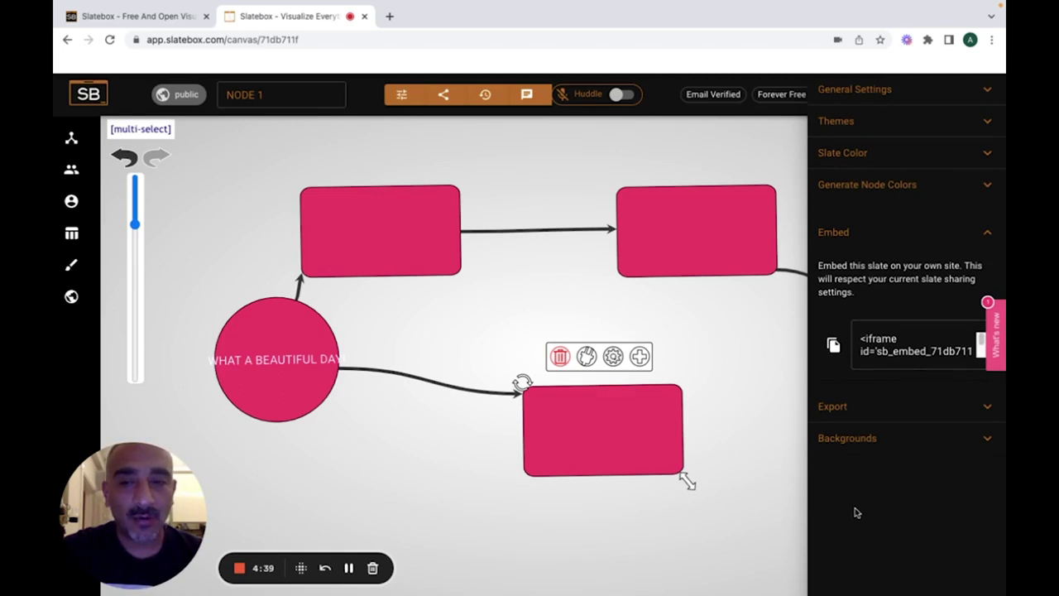
pyautogui.click(839, 414)
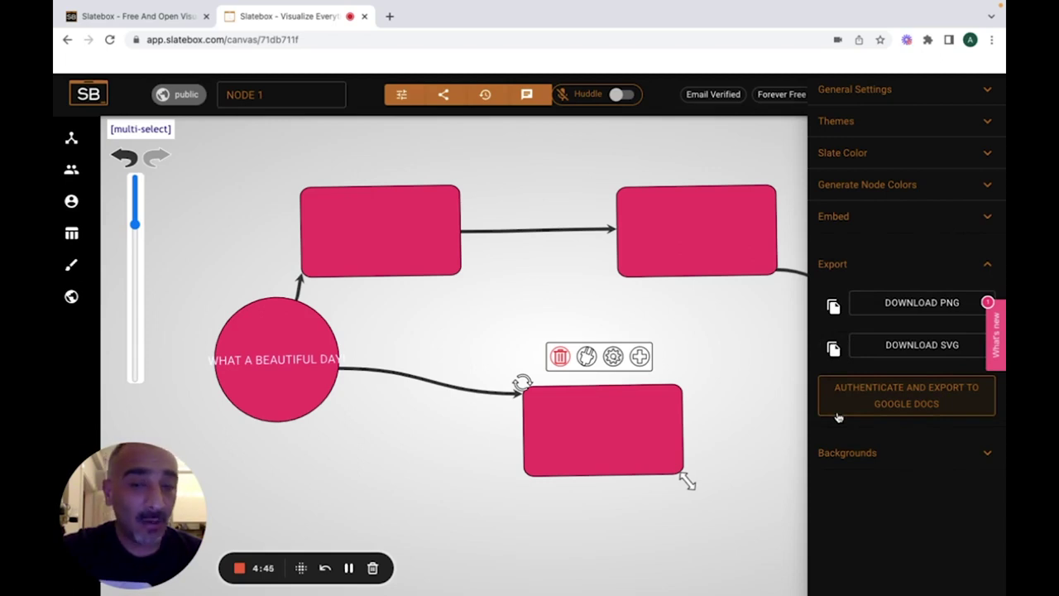
pyautogui.click(858, 460)
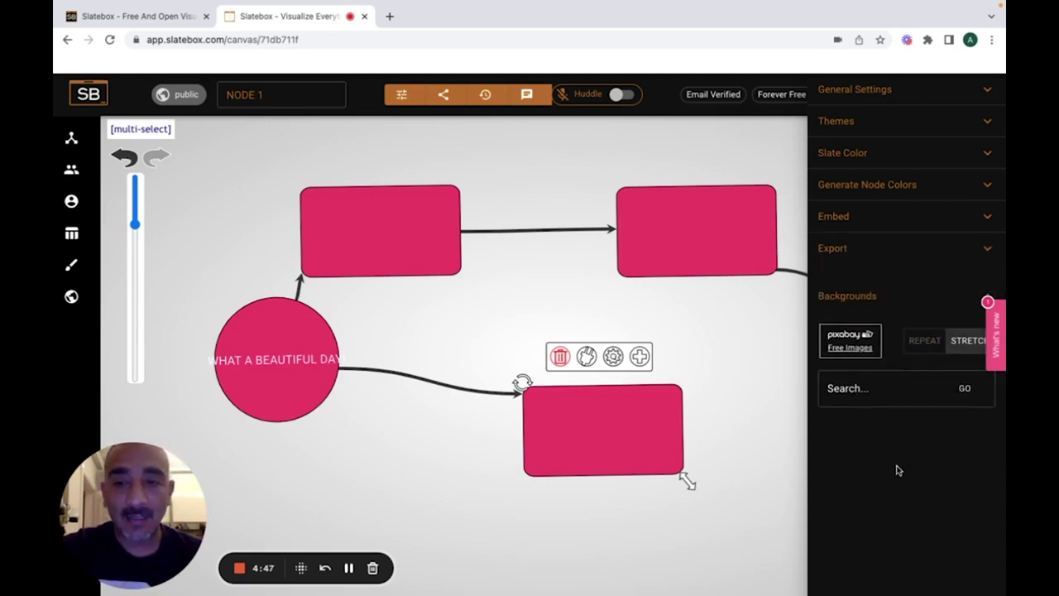
# Step: Go back to My Slates and set the NODE 1 slate to private
pyautogui.click(73, 142)
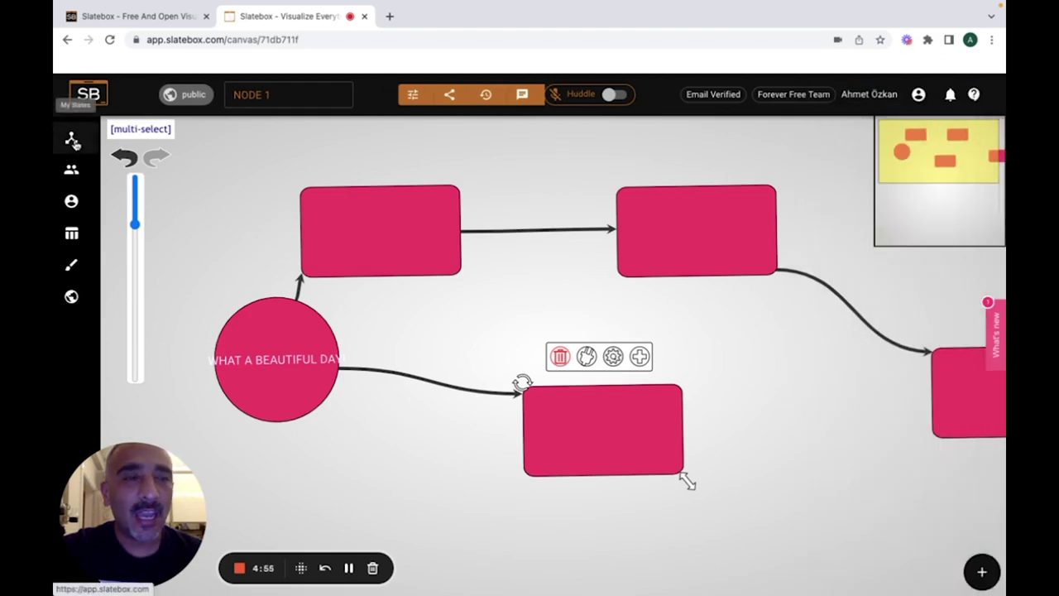
pyautogui.click(73, 143)
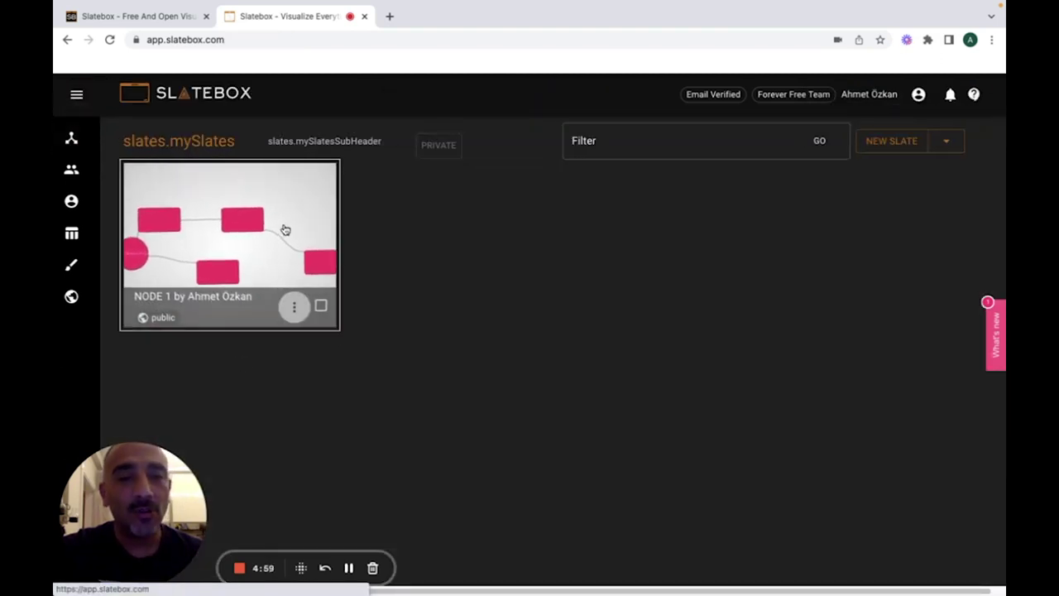
pyautogui.click(293, 307)
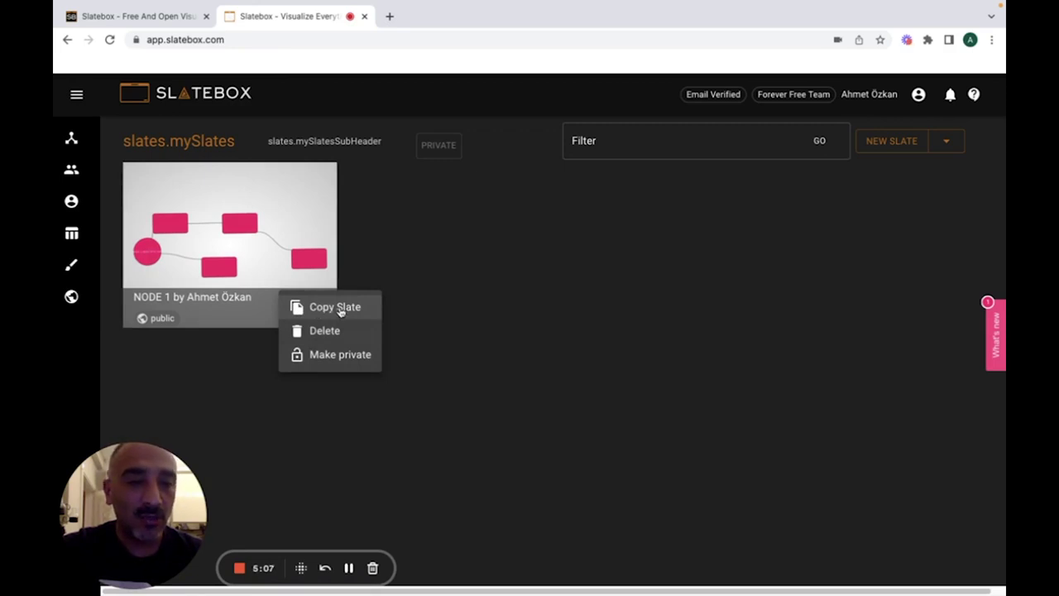
pyautogui.click(338, 356)
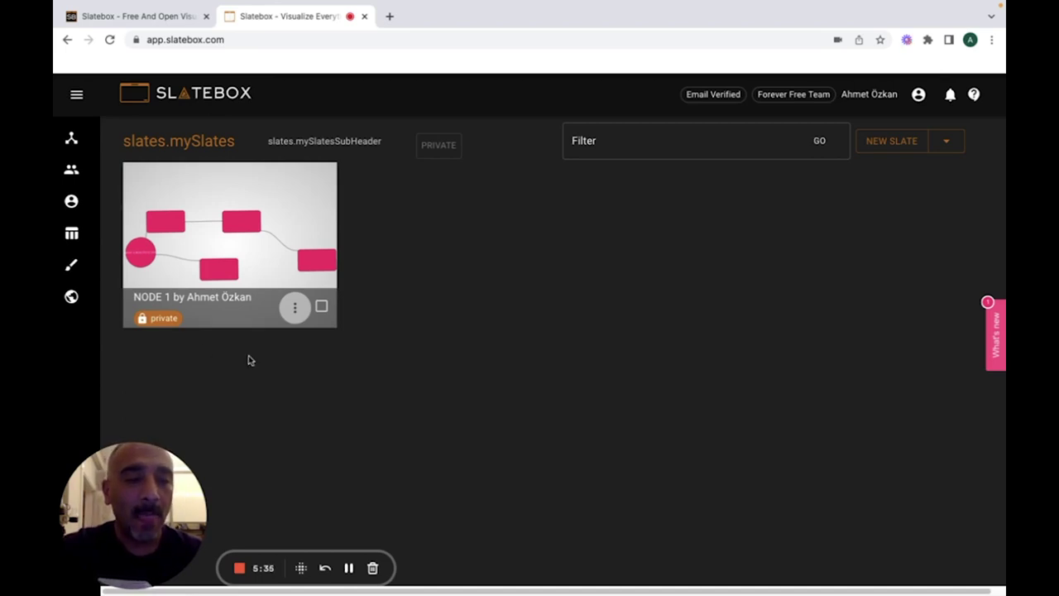
# Step: Make the NODE 1 slate public again and duplicate it
pyautogui.click(297, 315)
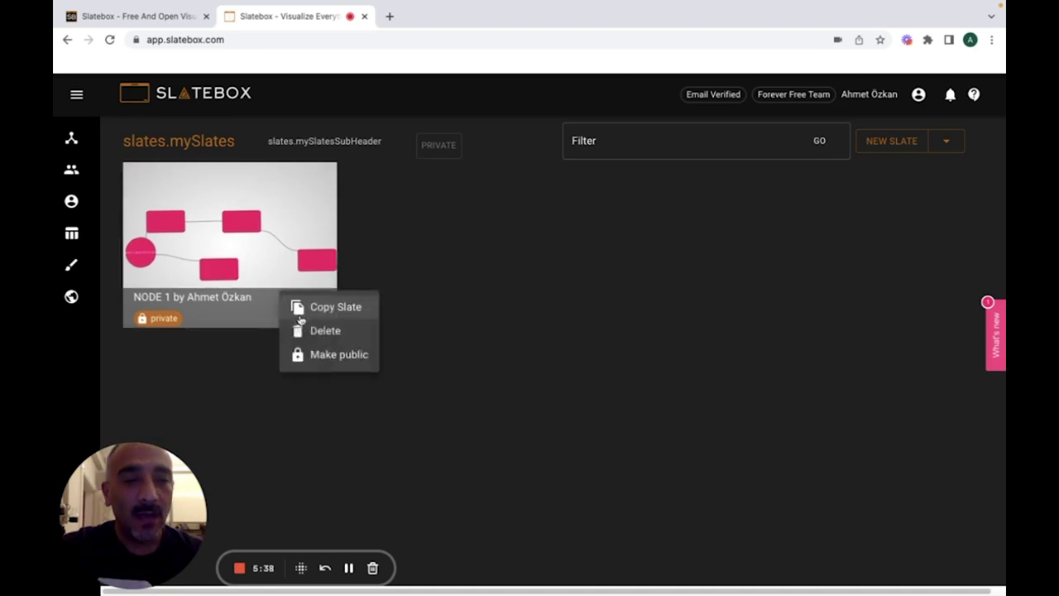
pyautogui.click(330, 356)
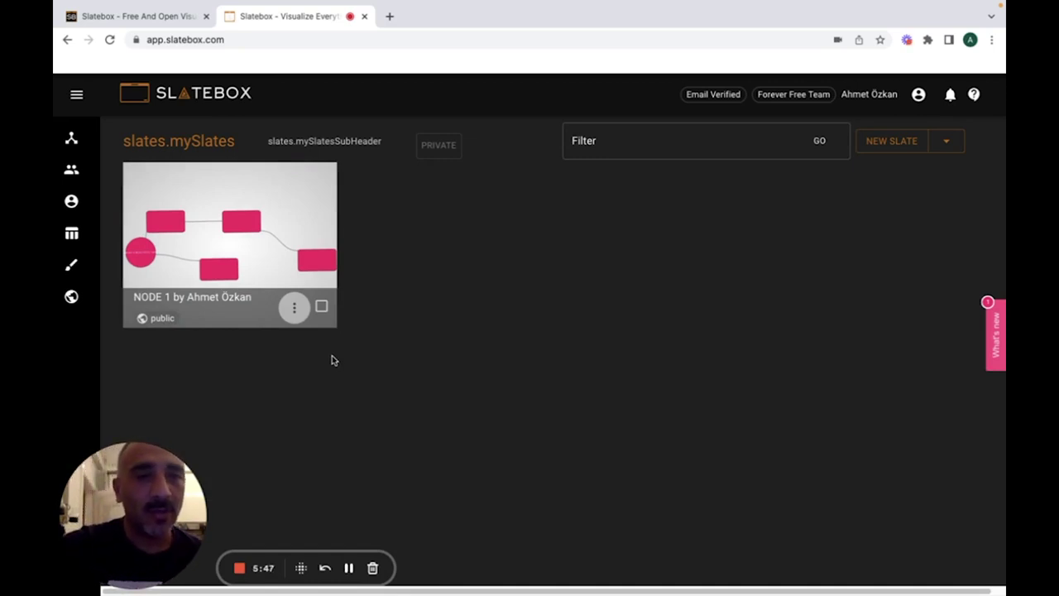
pyautogui.click(296, 311)
pyautogui.click(320, 313)
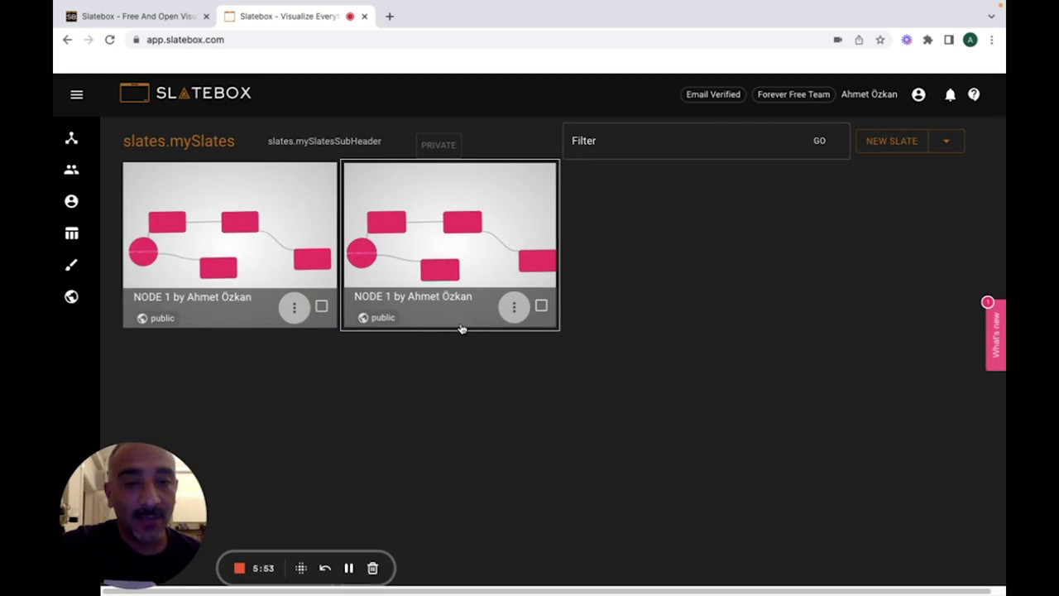
# Step: Delete the copied NODE 1 slate and confirm the deletion
pyautogui.click(514, 307)
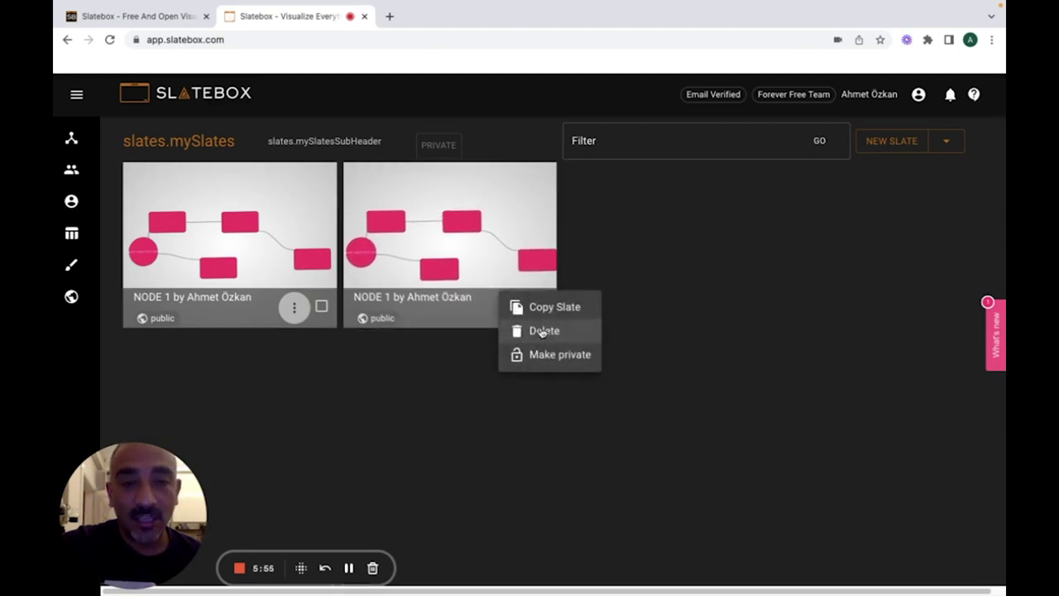
pyautogui.click(544, 331)
pyautogui.click(664, 380)
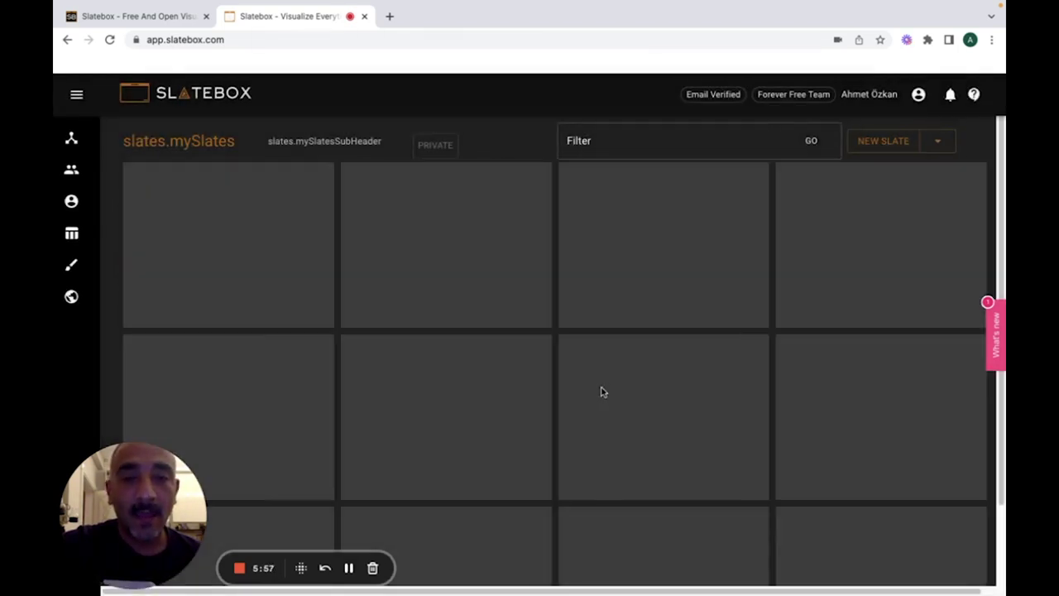